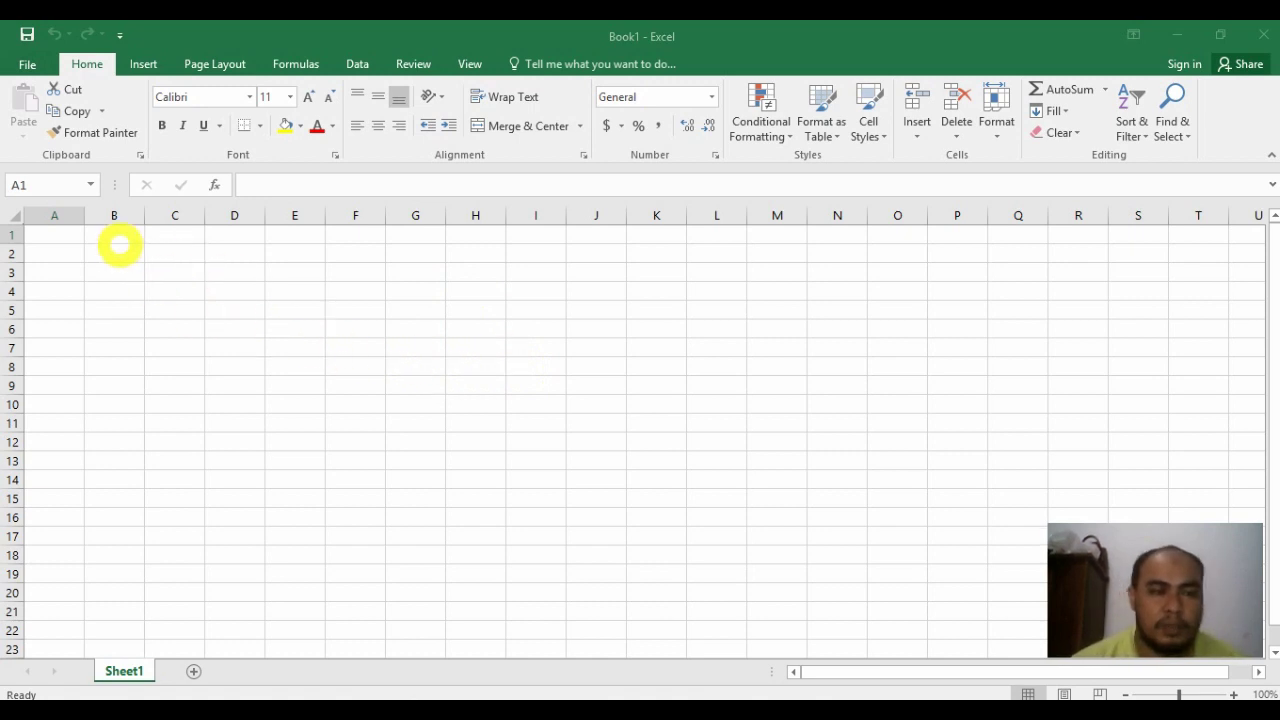
Enter the header 'Ulangan Ke-' in B2, with 1 and 2 in B3 and B4.
click(110, 250)
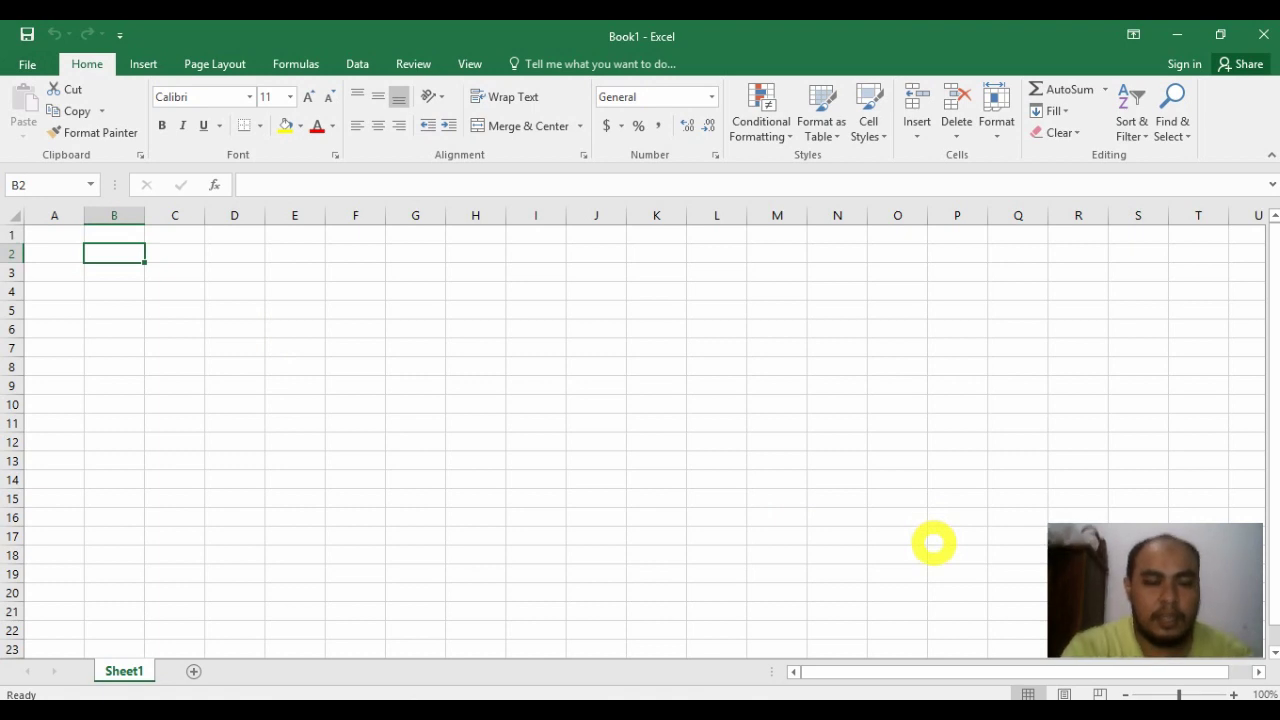
key(shift)
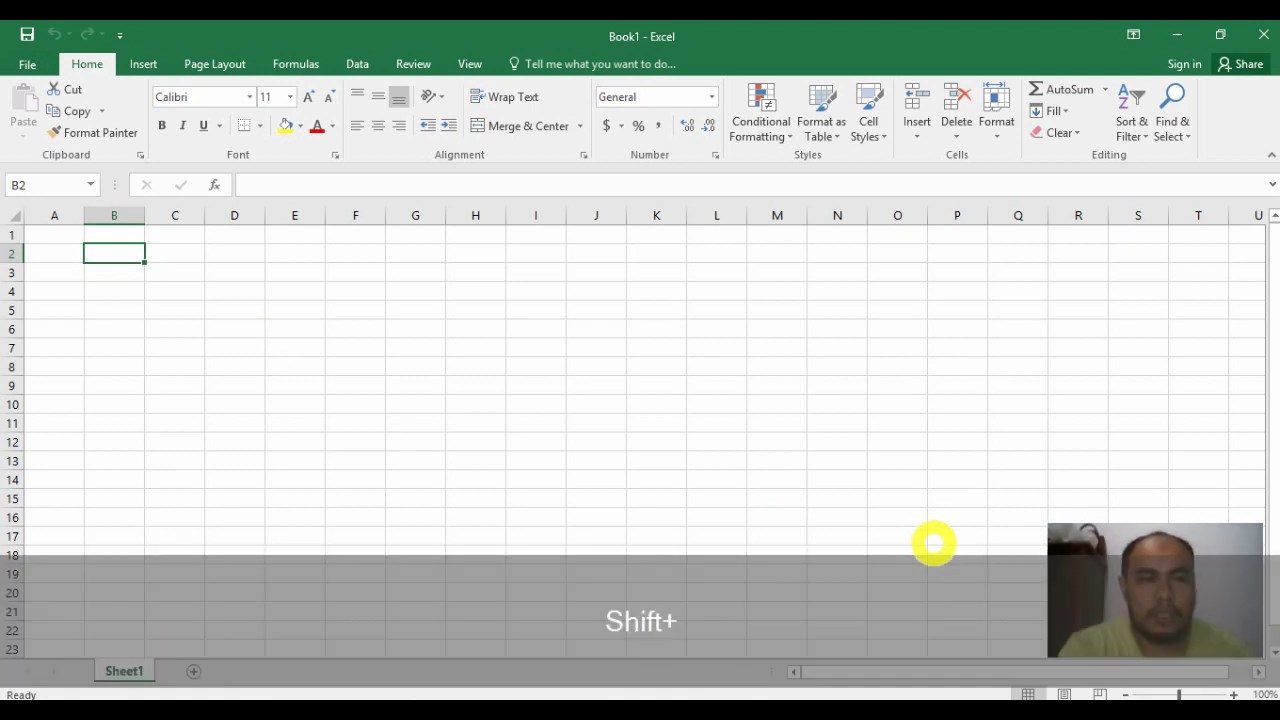
text(Ulanga)
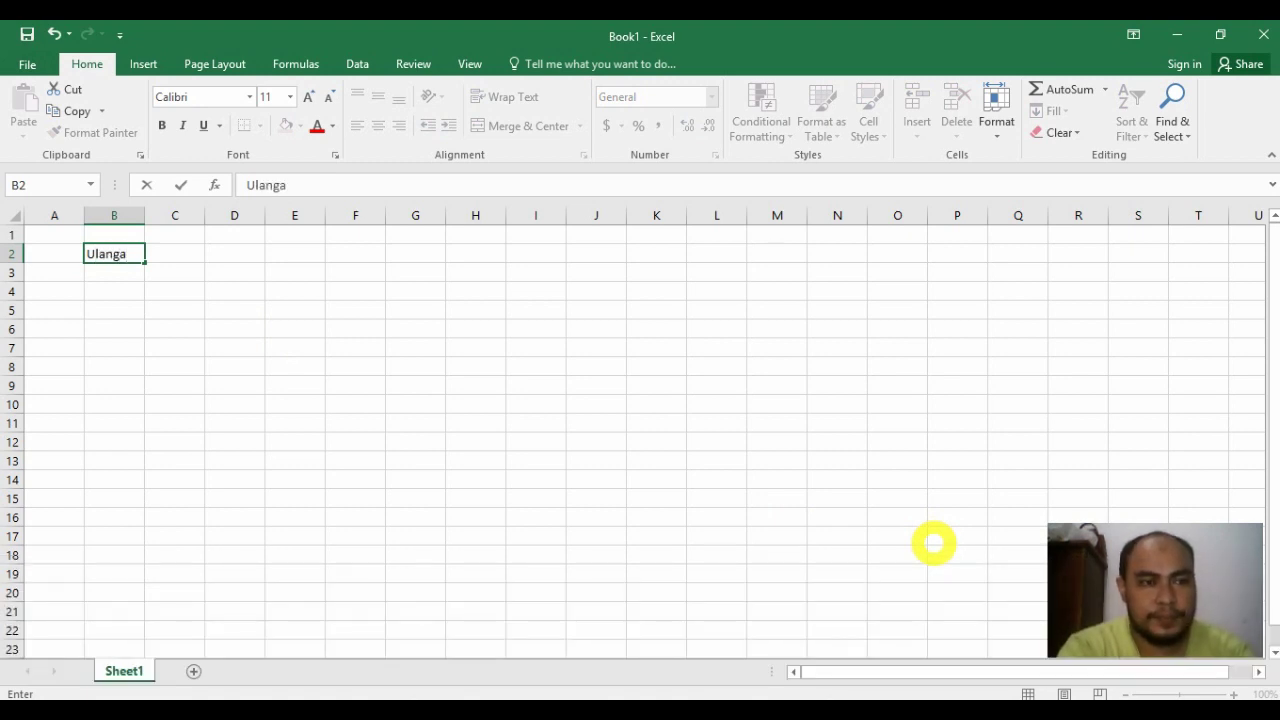
text(n Ke-)
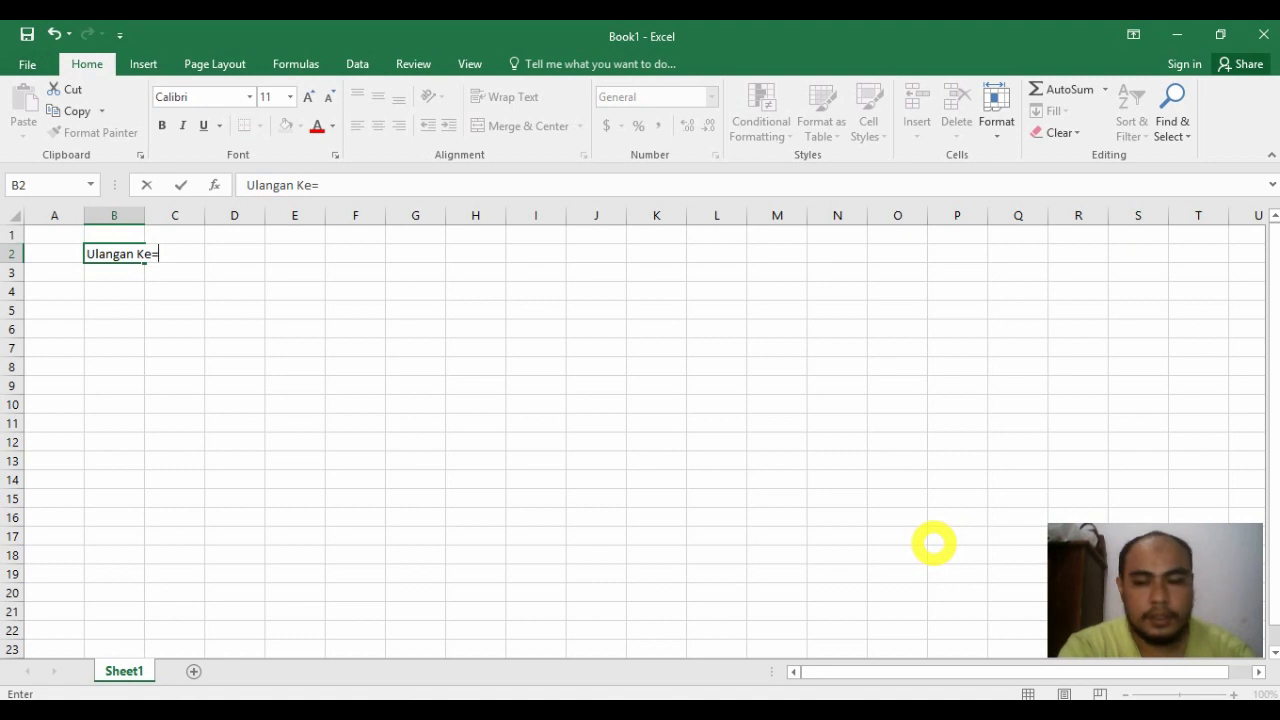
key(Return)
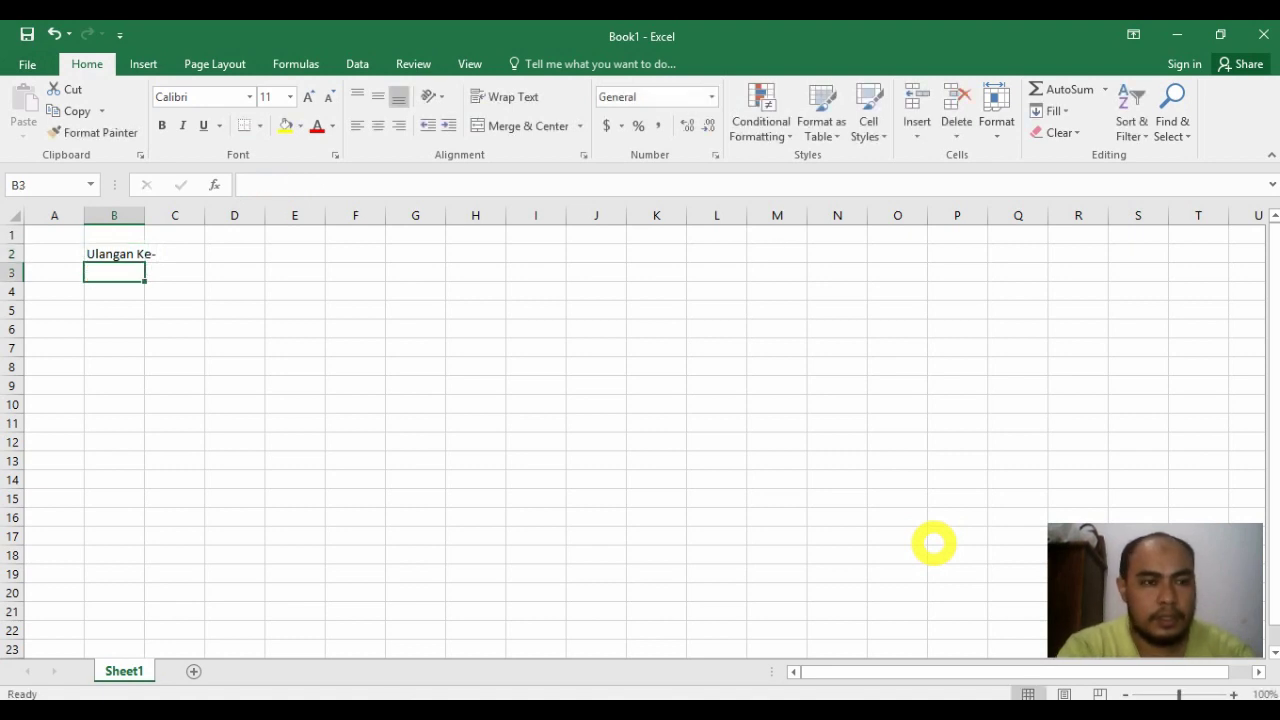
text(1)
key(Return)
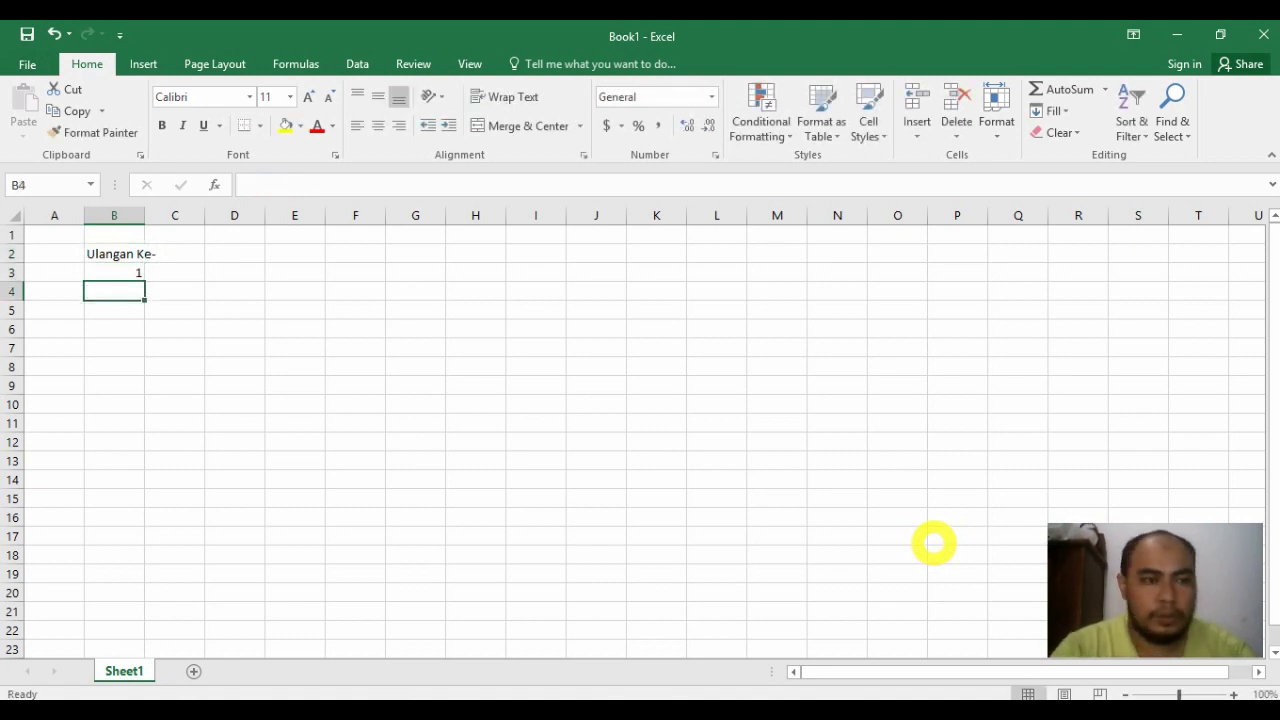
text(2)
key(Return)
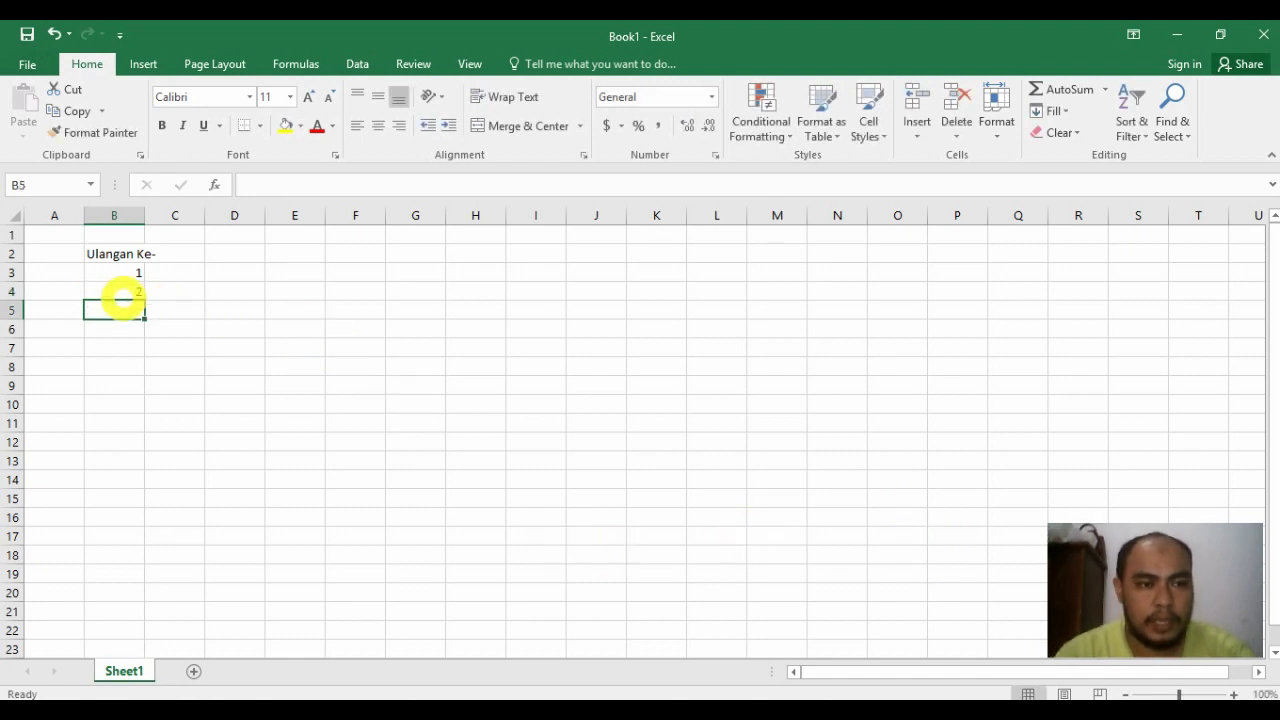
Fill the series down to 10 in B12 and widen column B to fit the header.
click(133, 278)
drag(133, 278, 134, 452)
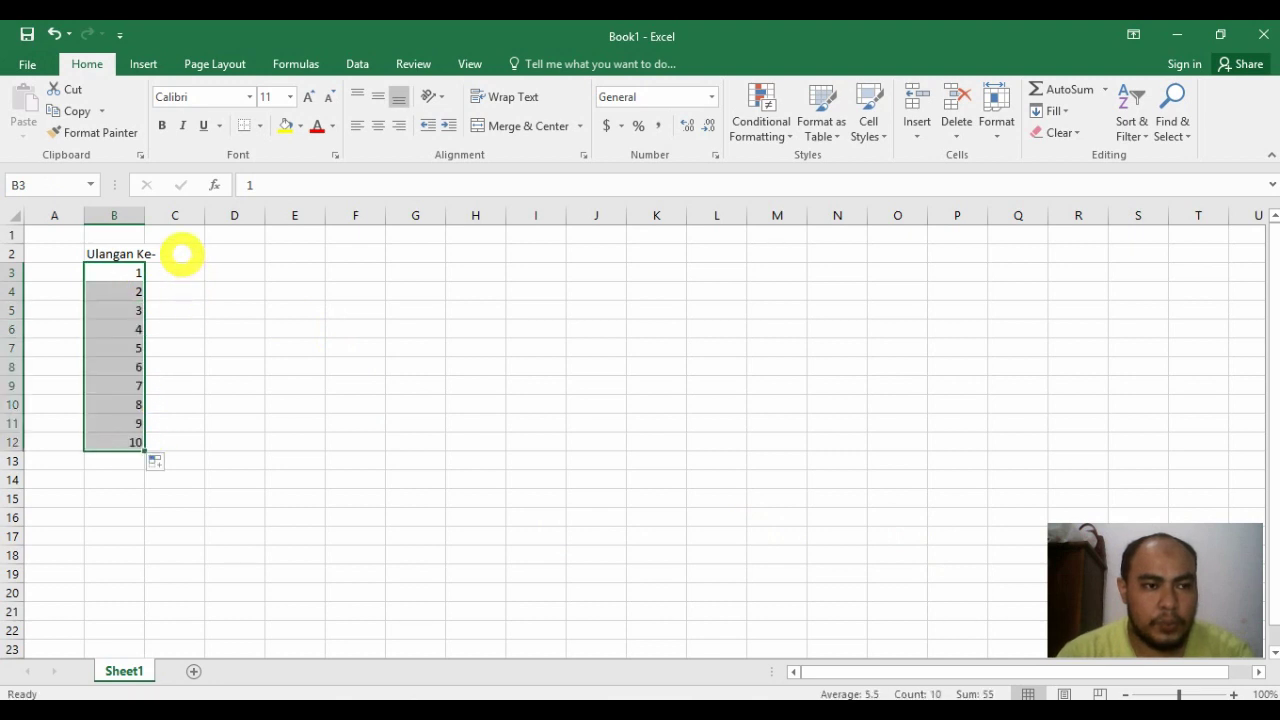
drag(144, 215, 163, 215)
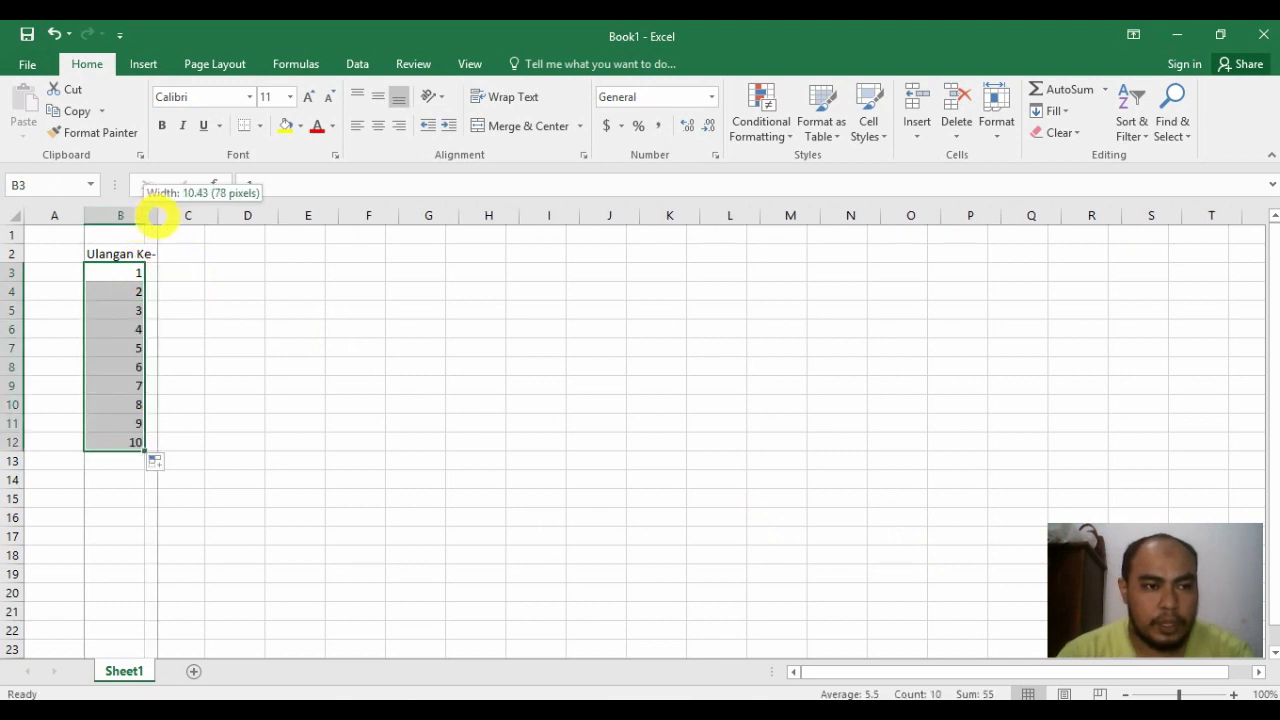
click(207, 253)
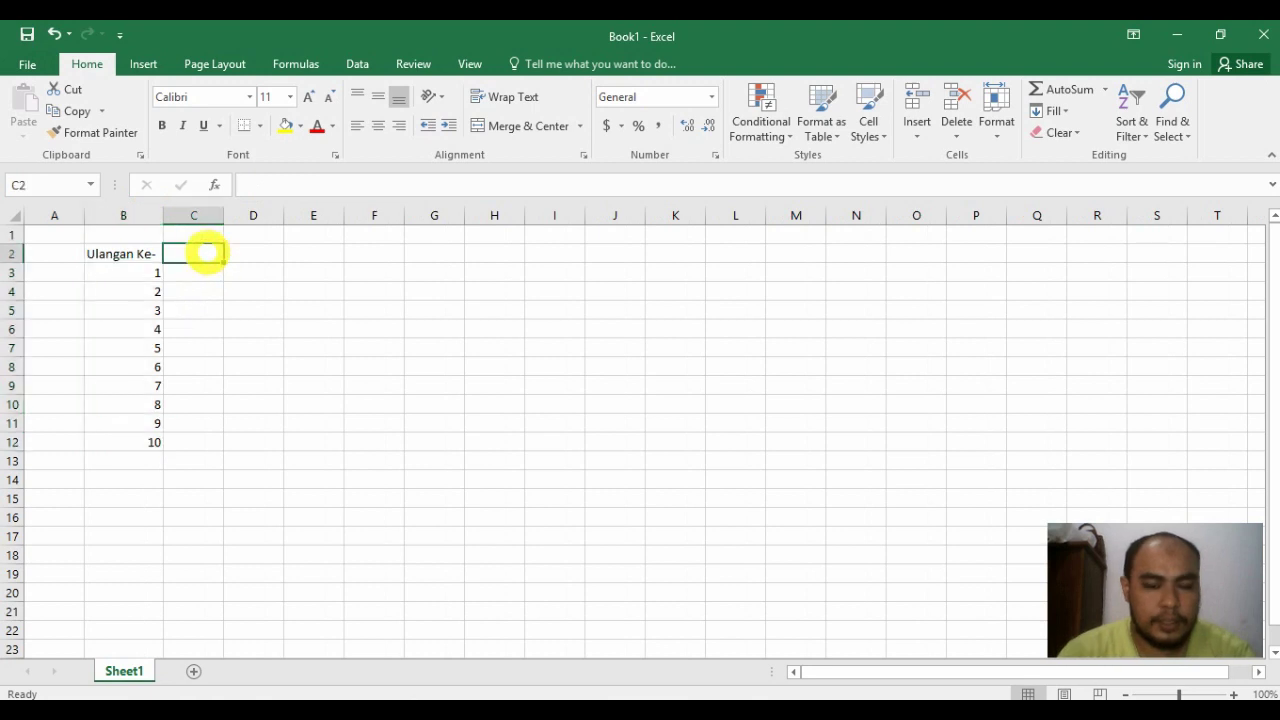
Enter the header 'Nilai Siswa Bagus' in C2 and autofit column C to it.
text(Nilai )
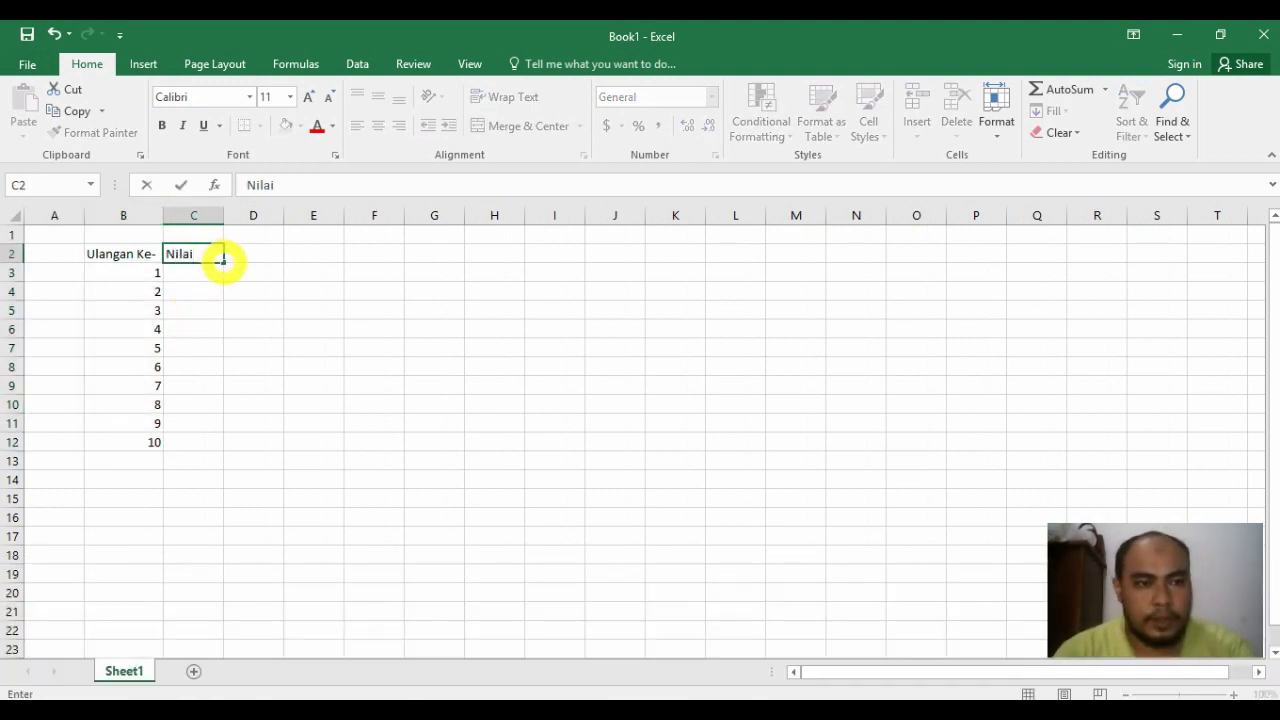
text(Sis)
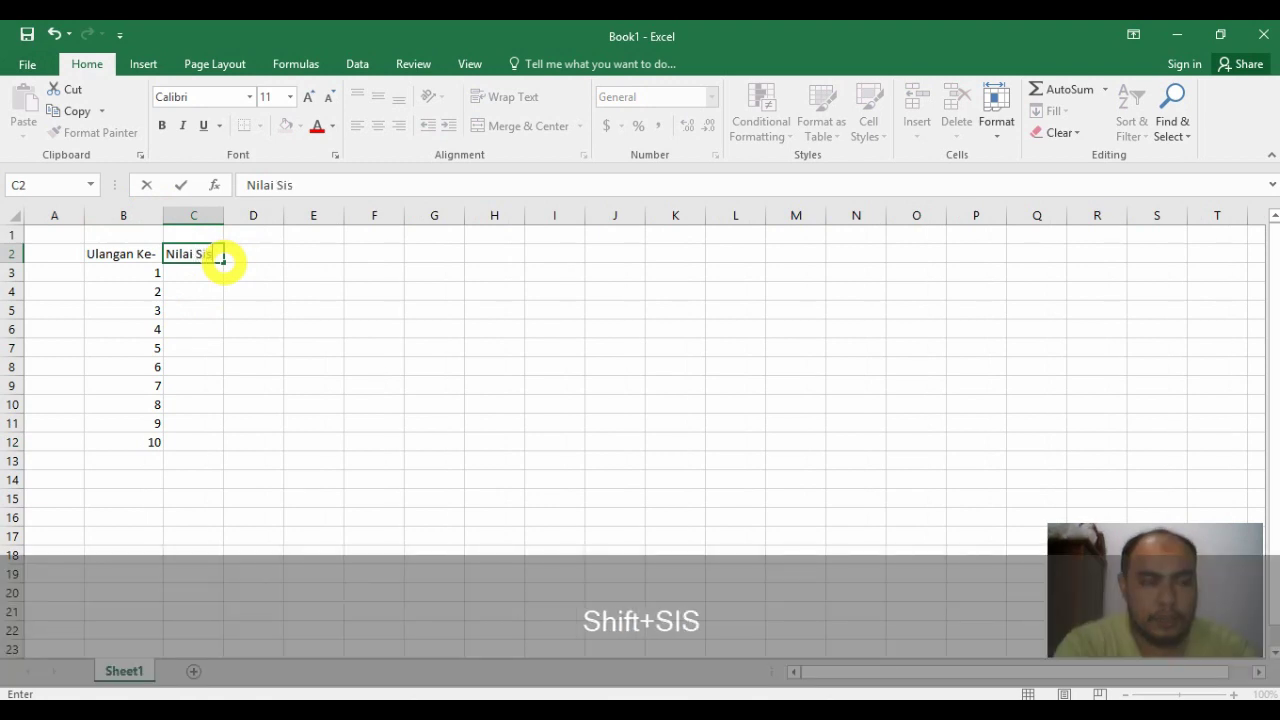
text(wa Bag)
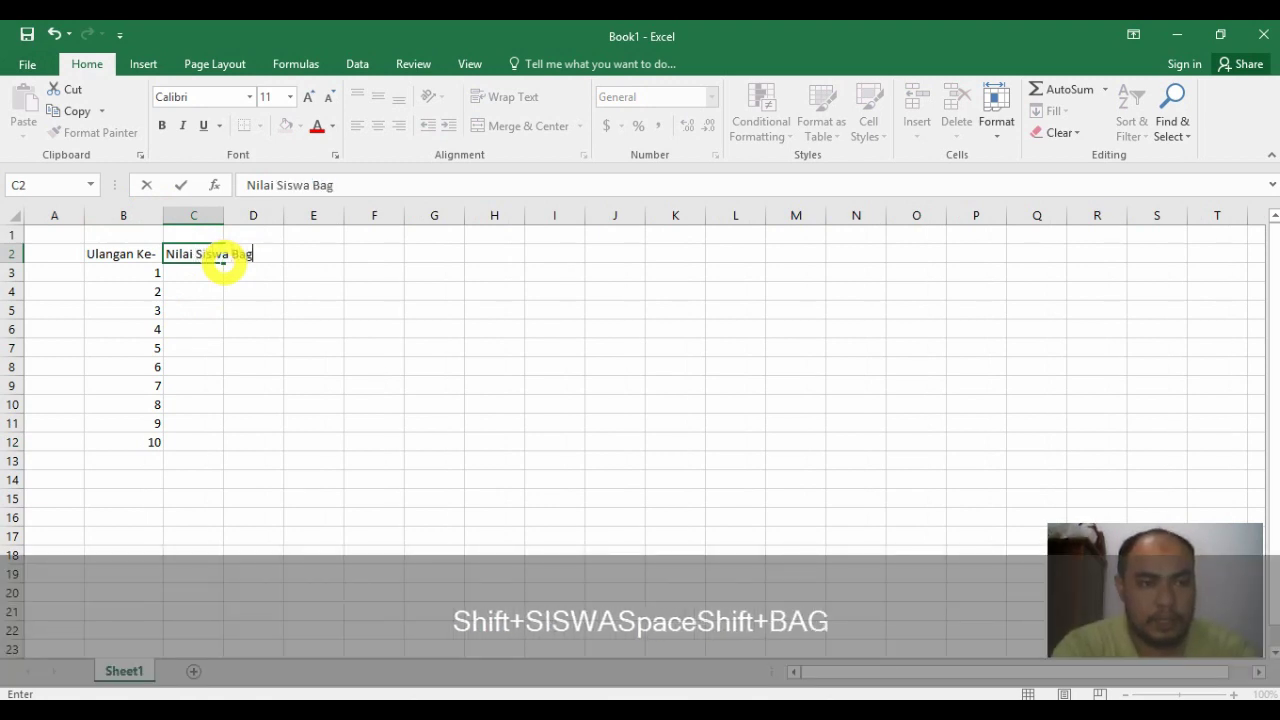
text(us)
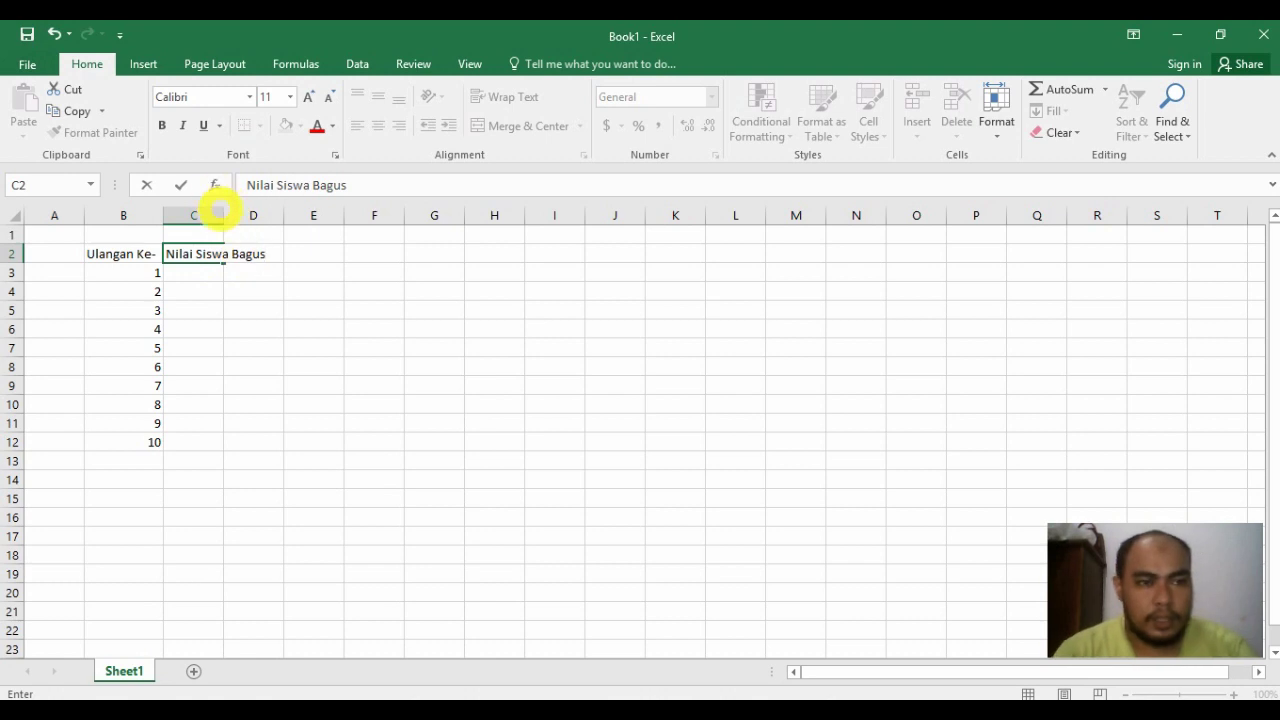
click(203, 270)
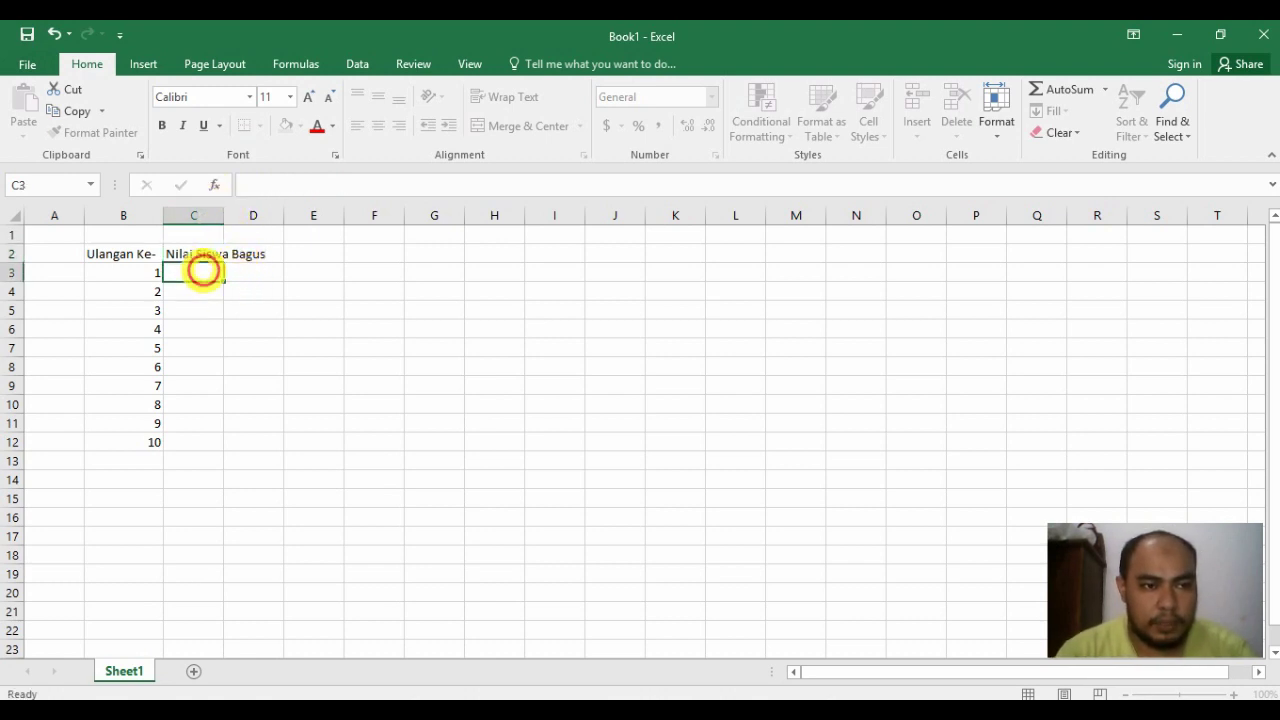
double_click(222, 215)
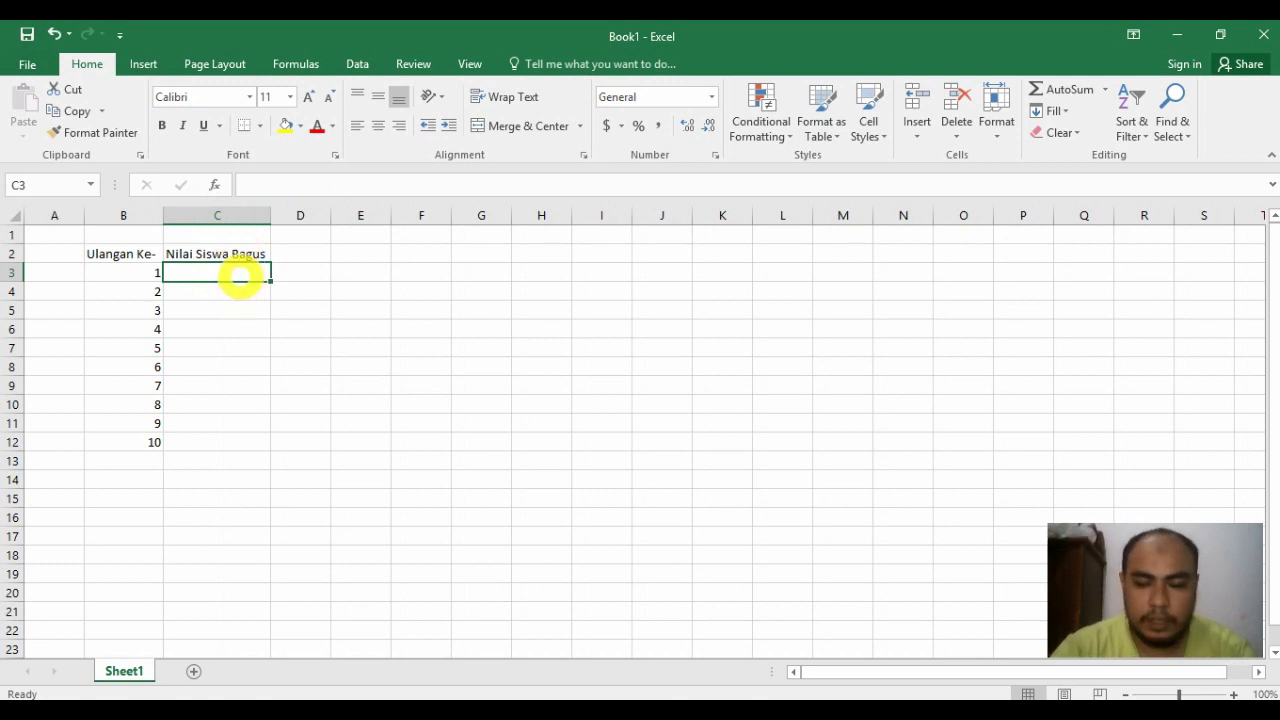
Enter scores 50, 65, 75, 80 and 75 in C3:C7.
text(50)
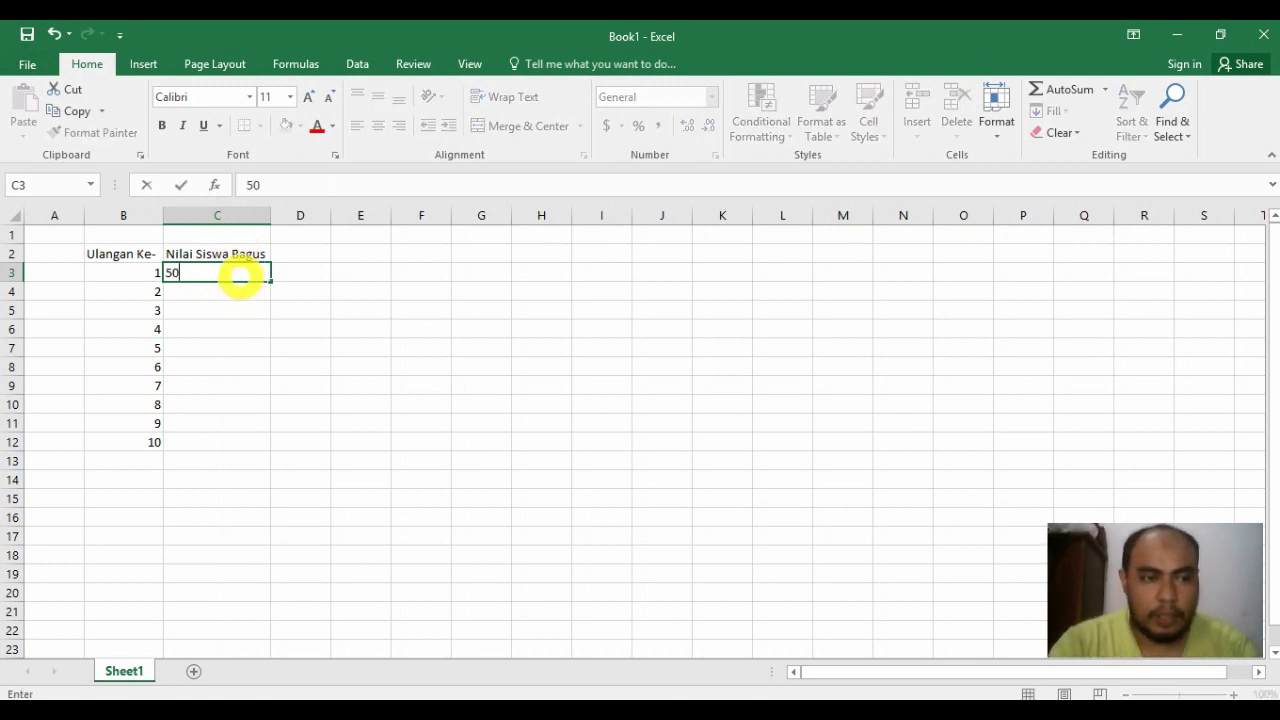
key(Return)
text(65)
key(Return)
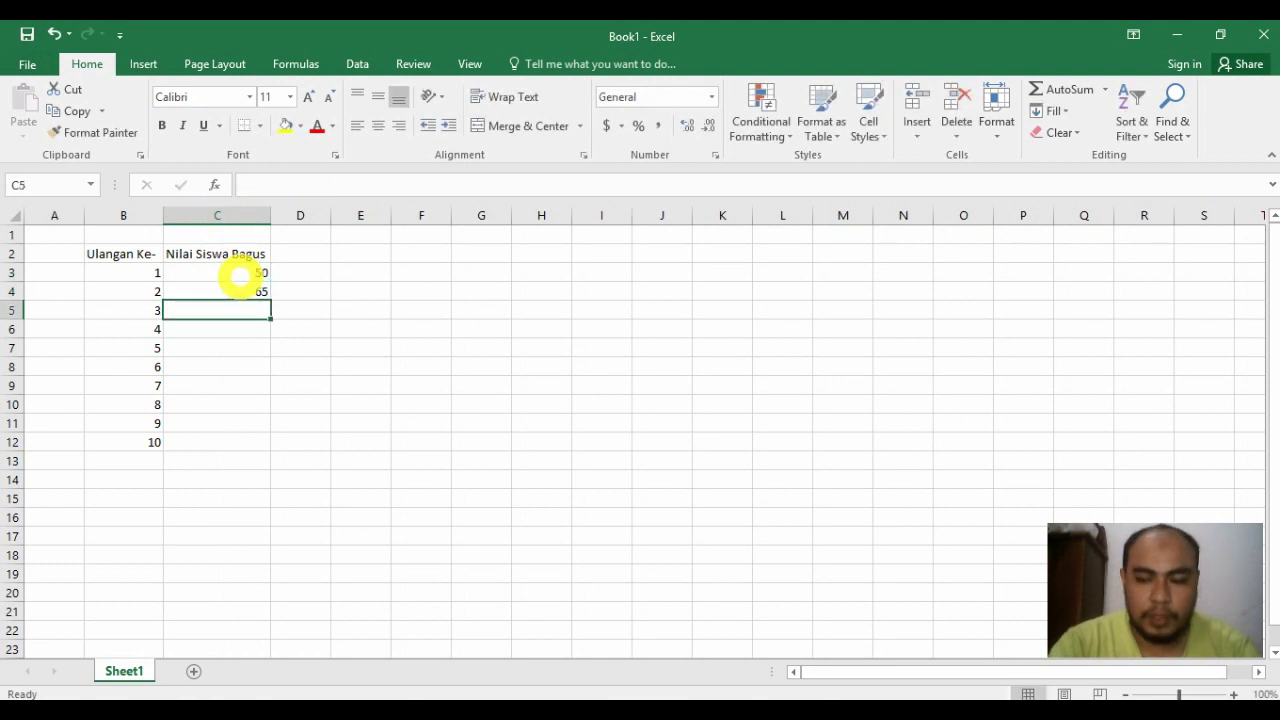
text(75)
key(Return)
text(80)
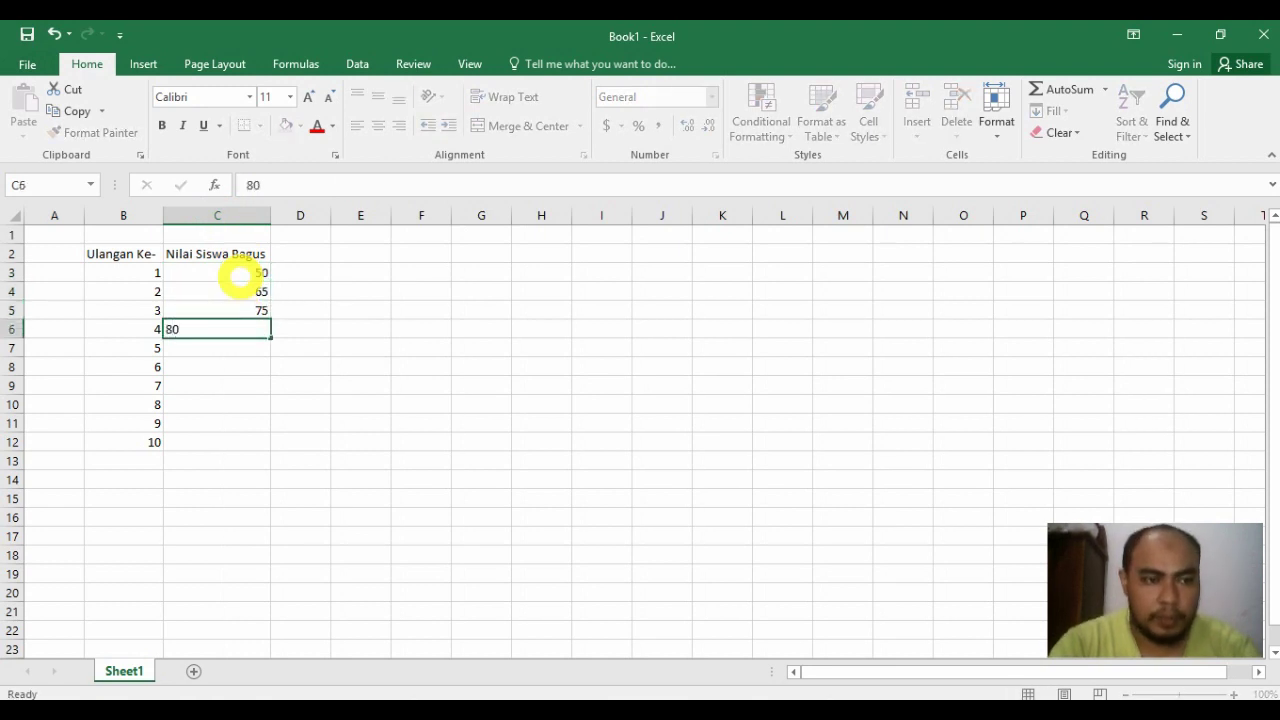
key(Return)
text(1)
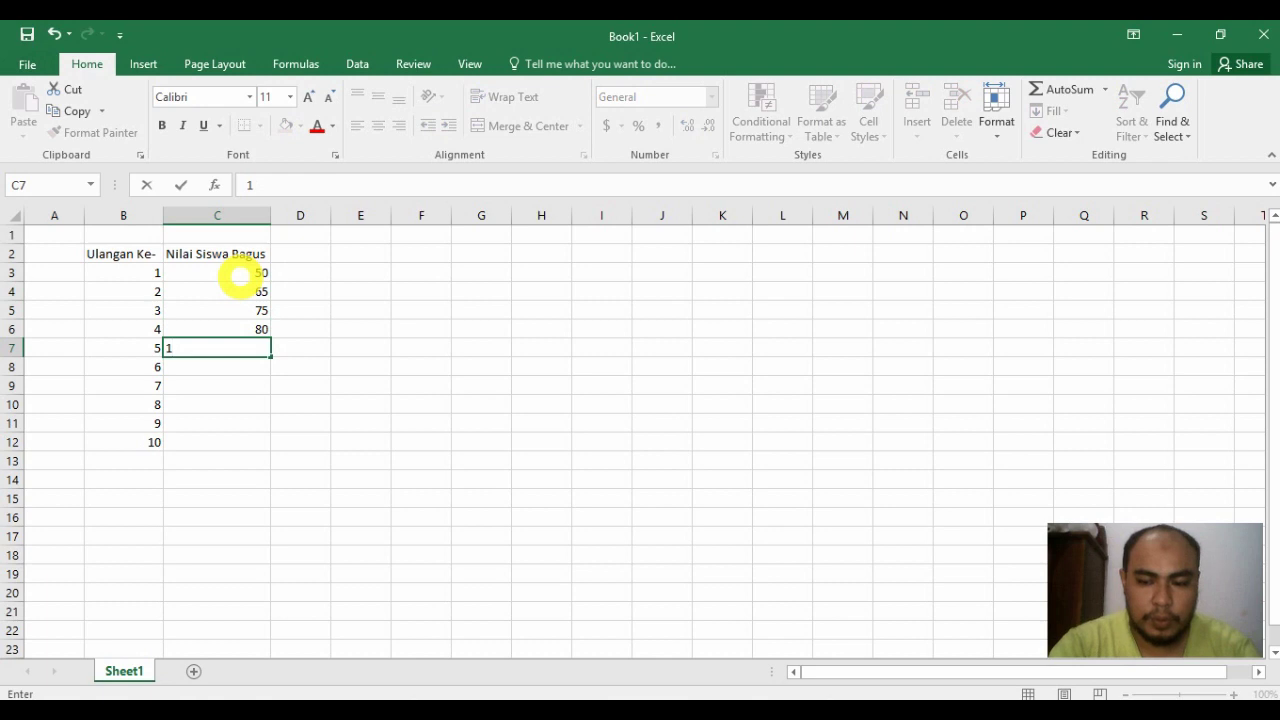
key(BackSpace)
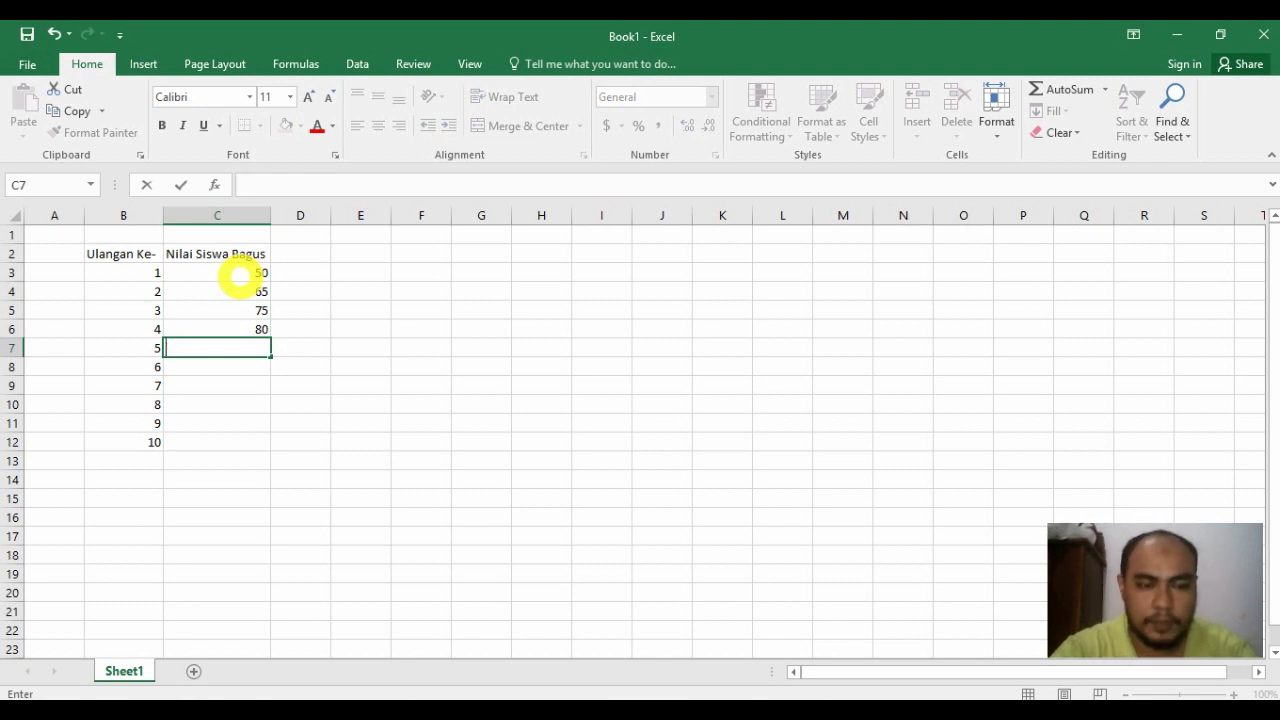
text(75)
key(Return)
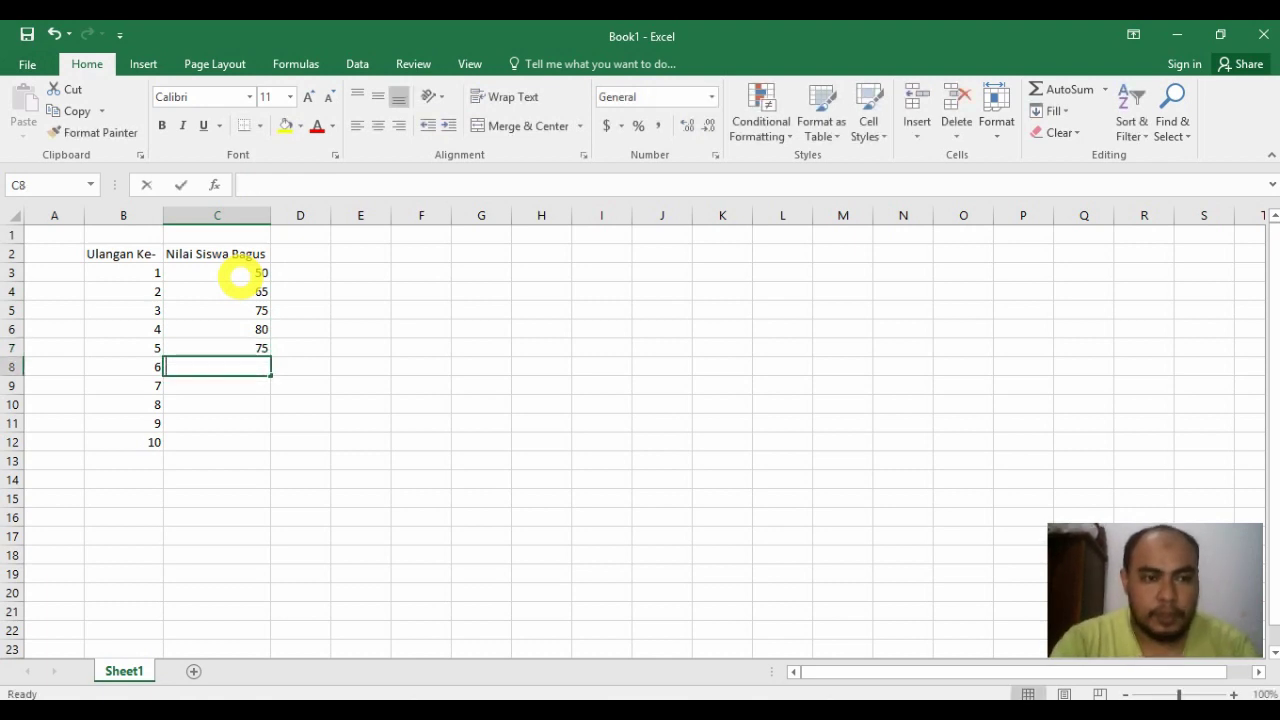
Enter scores 90, 85, 65, 75 and 90 in C8:C12.
text(90)
key(Return)
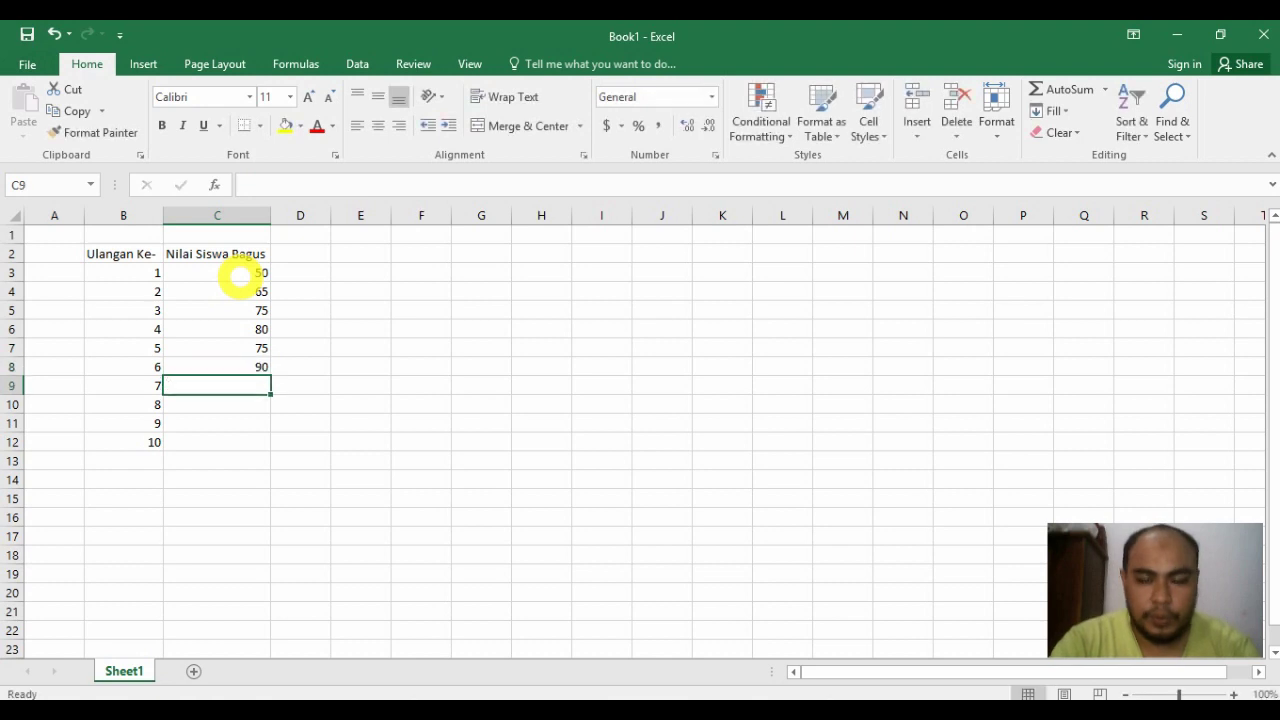
text(85)
key(Return)
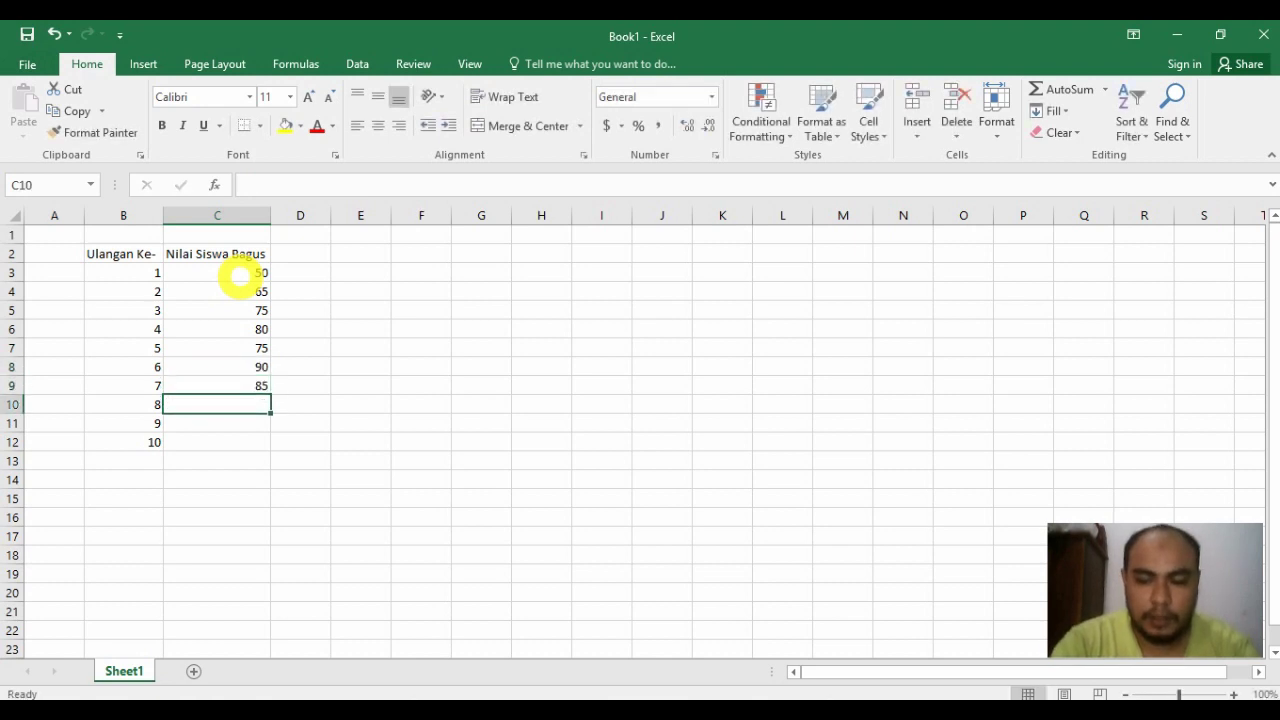
text(65)
key(Return)
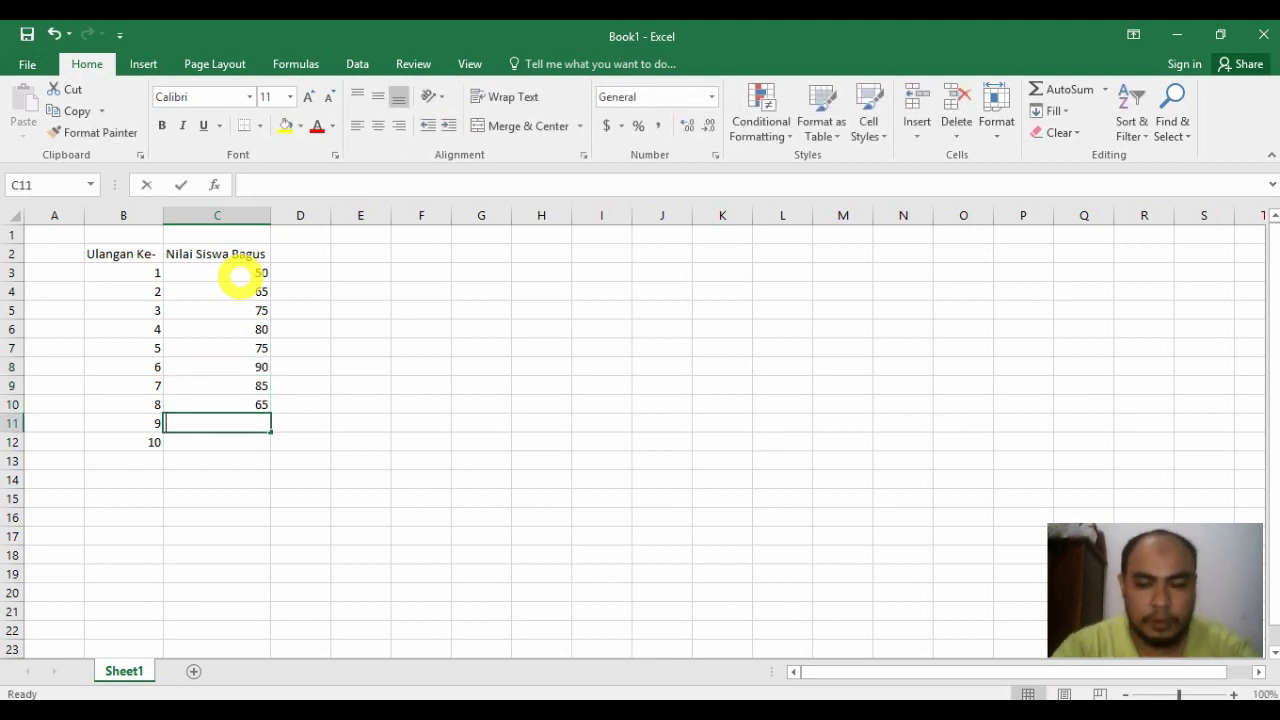
text(75)
key(Return)
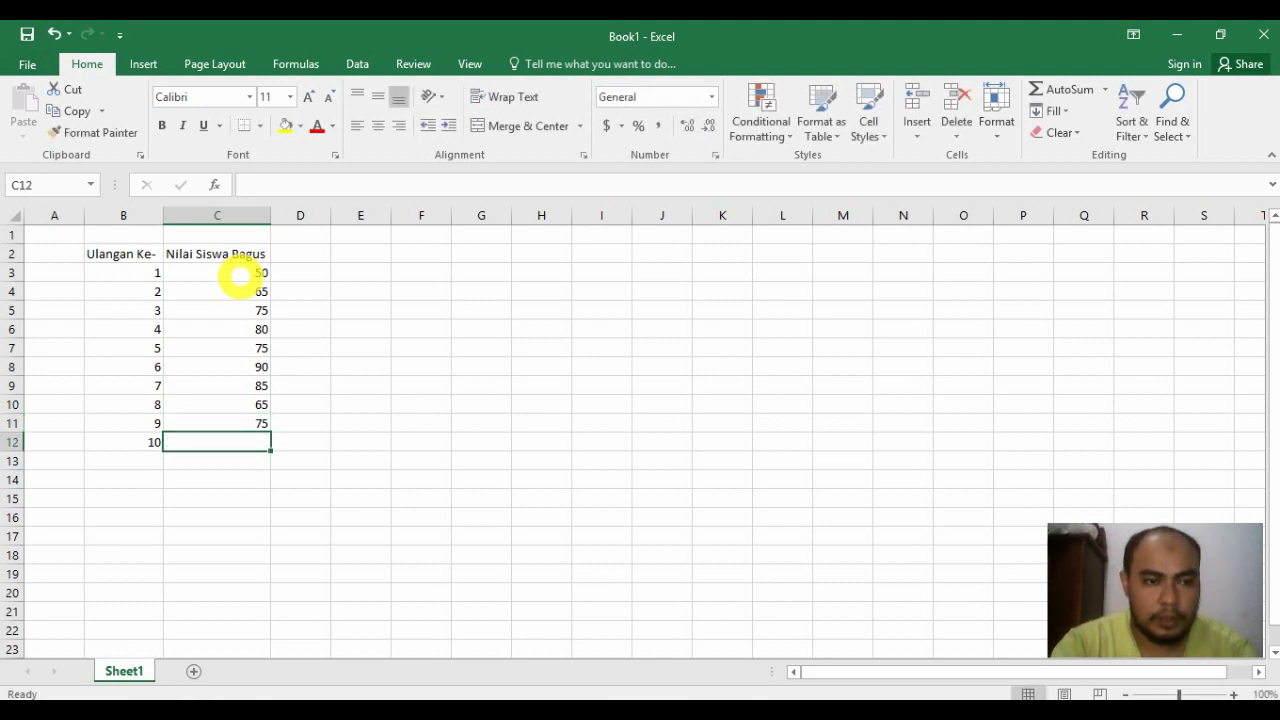
text(90)
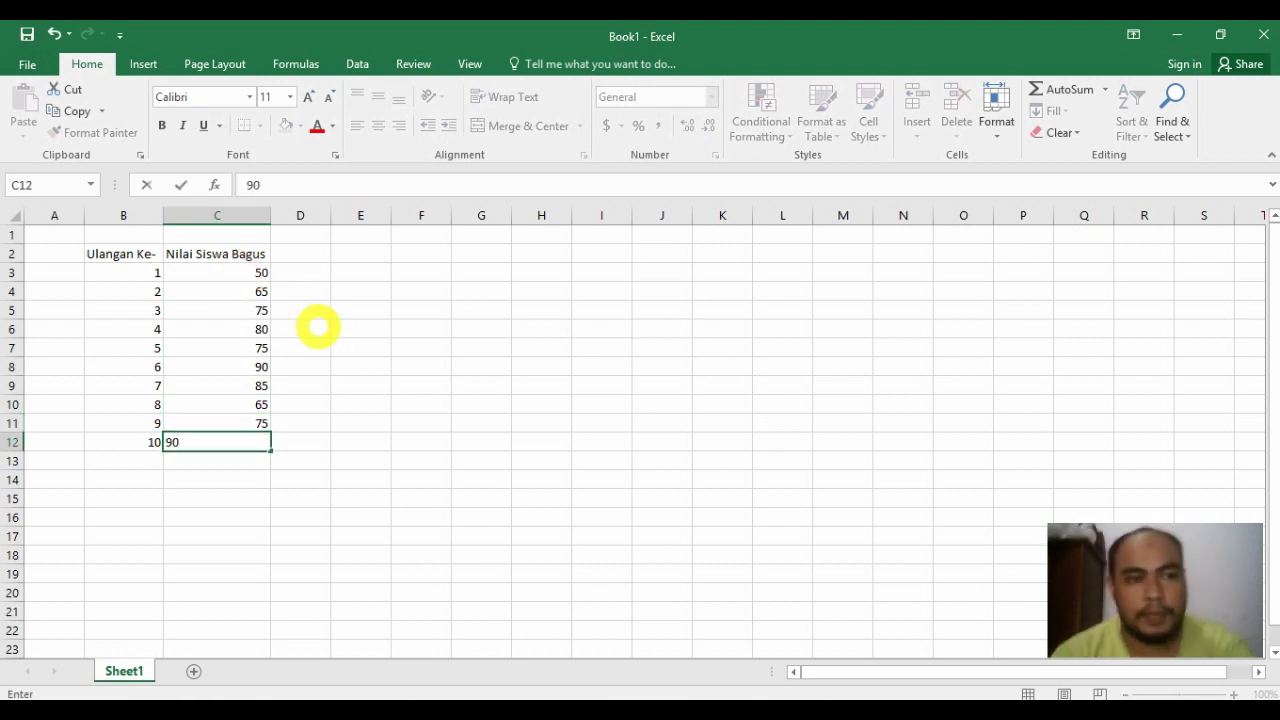
click(312, 422)
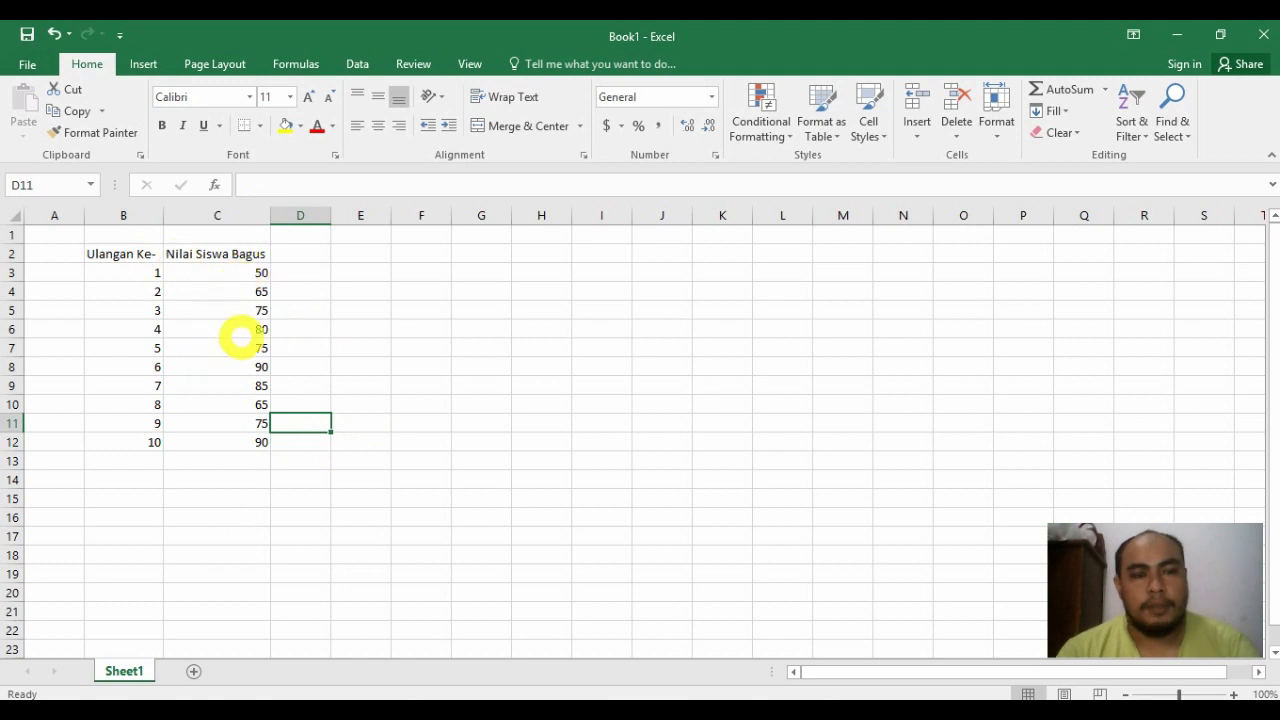
Center-align the attempt numbers and scores in B3:C12.
mouse_move(120, 273)
mouse_down()
mouse_move(209, 449)
mouse_move(207, 428)
mouse_up()
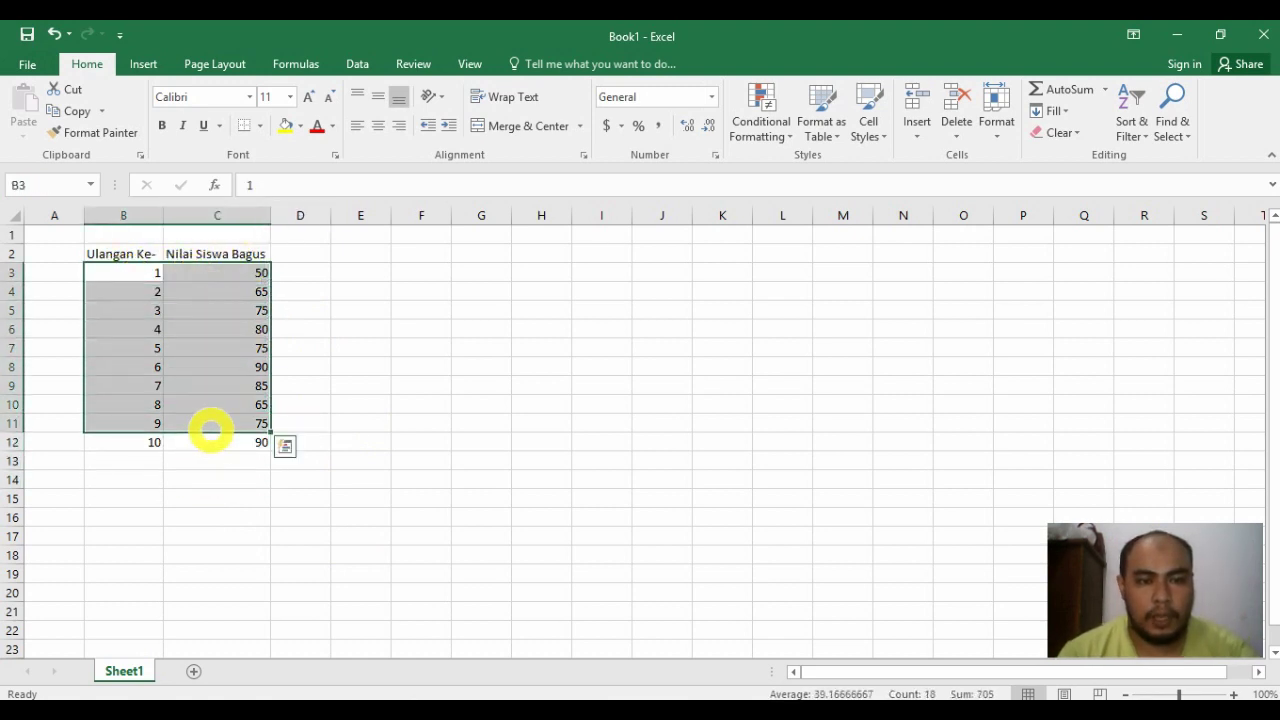
click(378, 126)
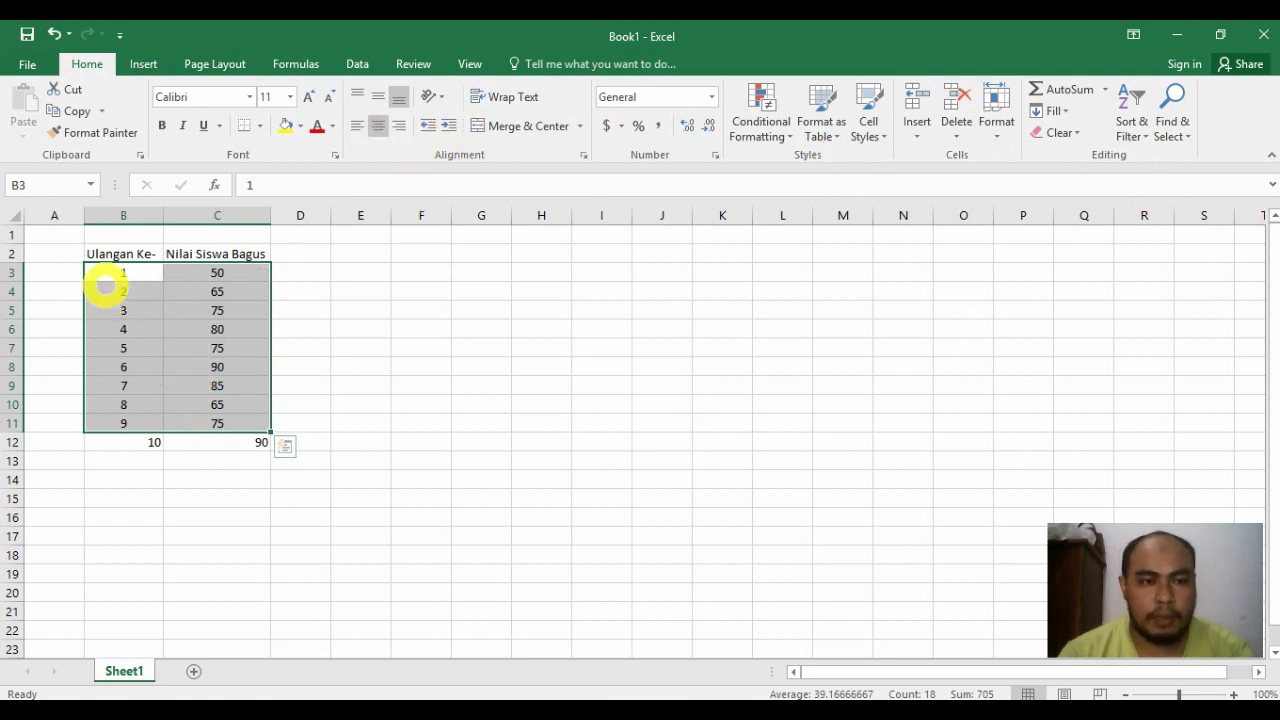
click(101, 269)
drag(101, 269, 252, 460)
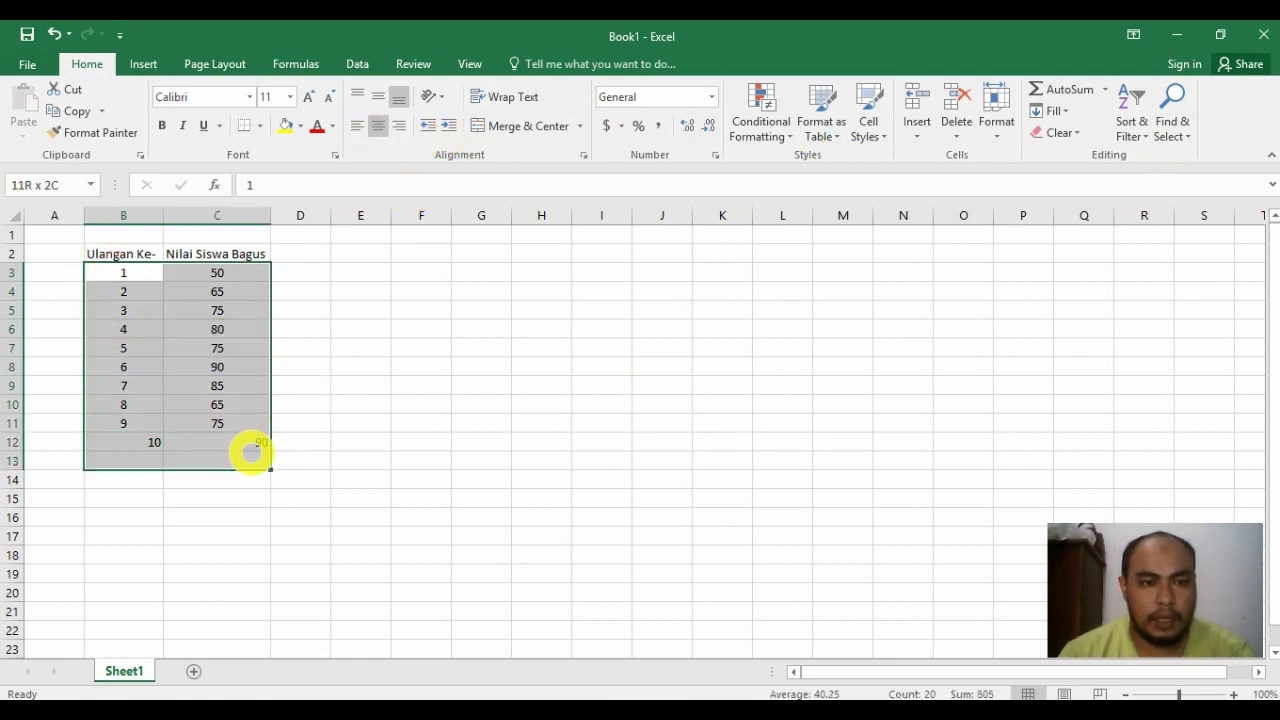
click(375, 126)
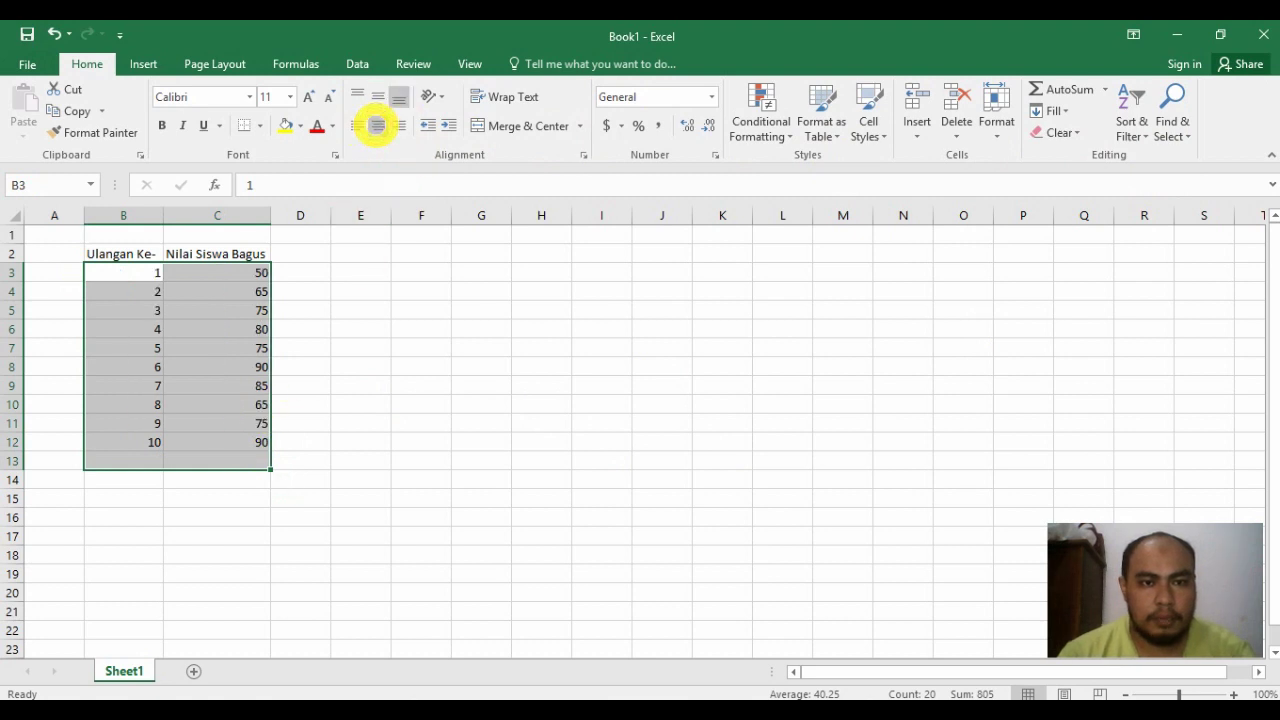
click(380, 423)
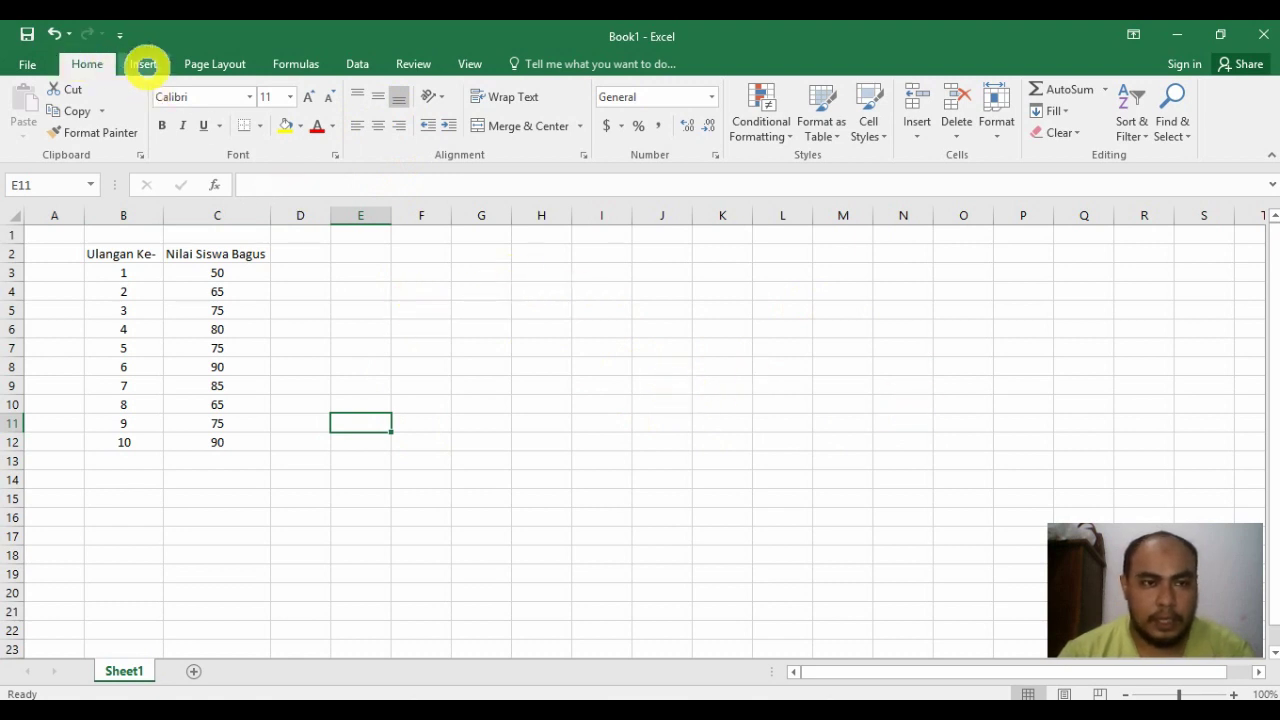
Insert an empty Line with Markers chart to the right of the table.
click(357, 277)
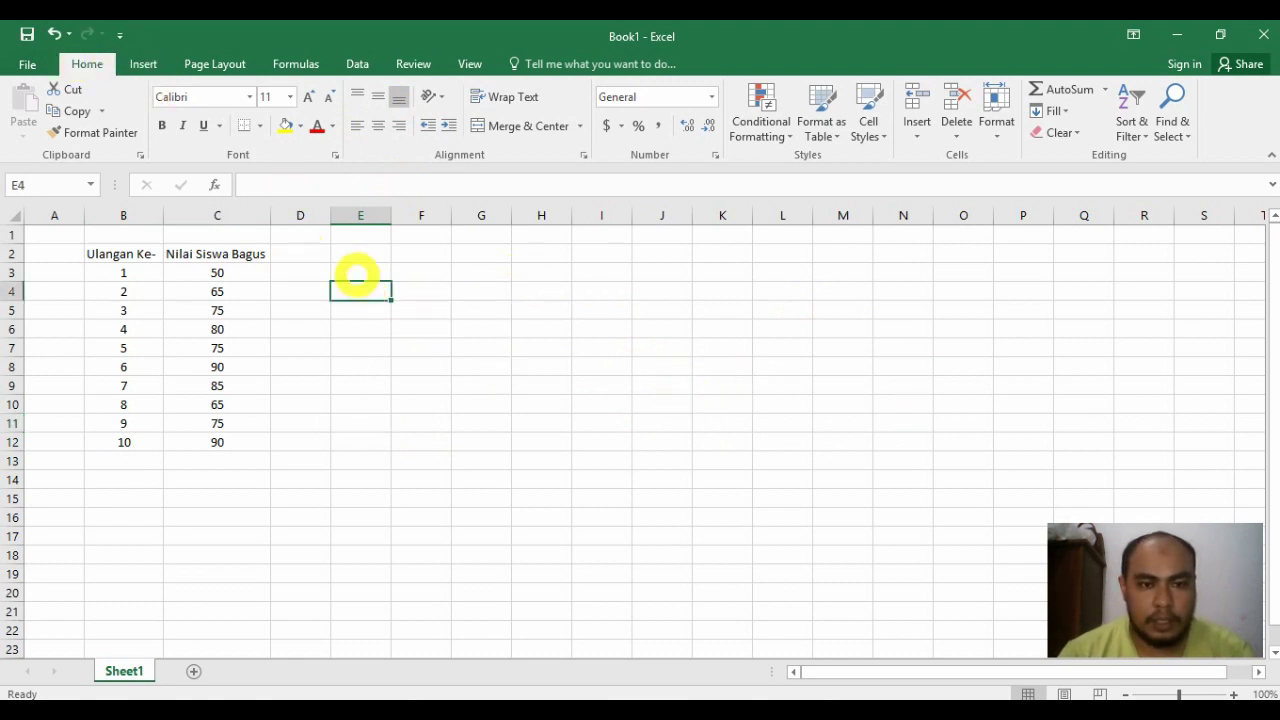
click(140, 63)
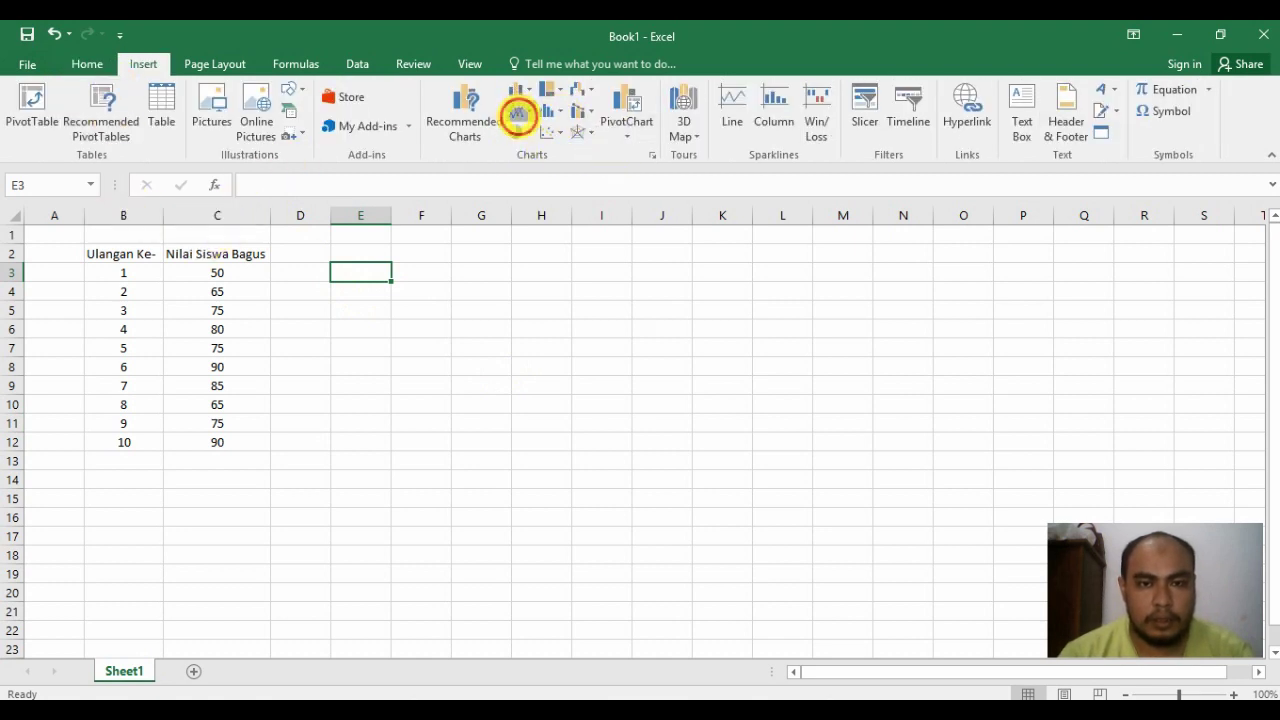
click(518, 114)
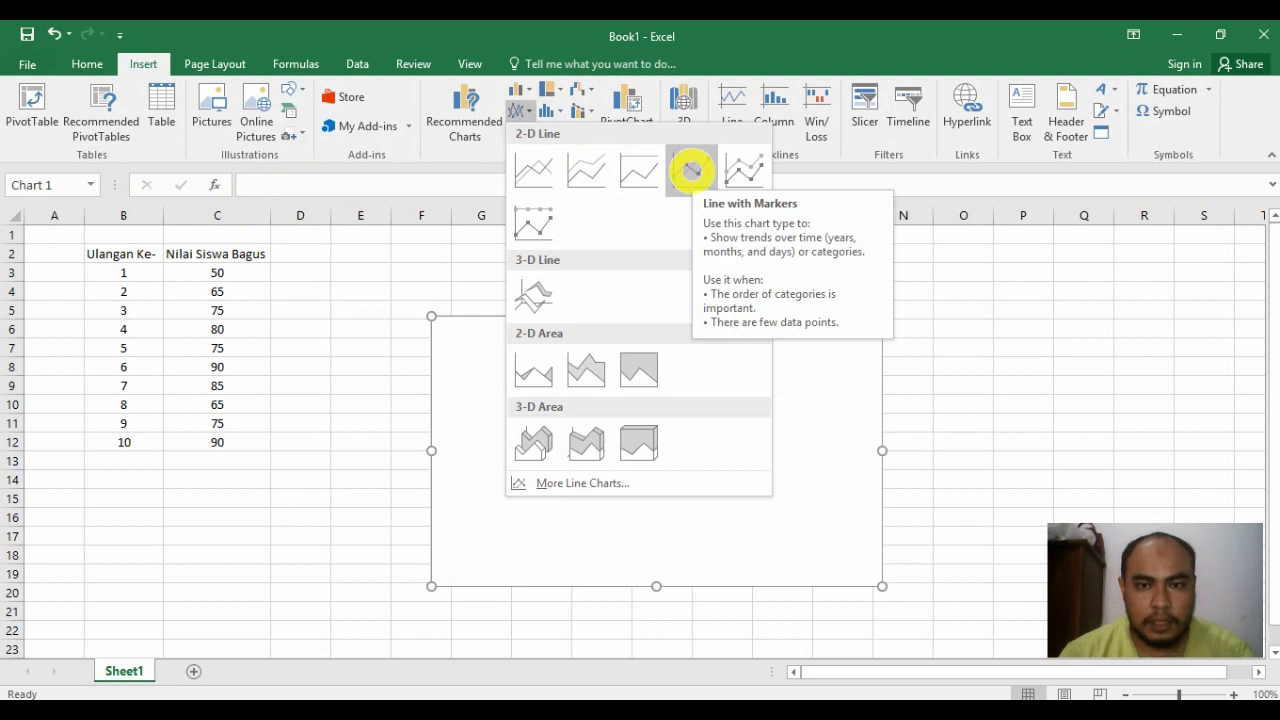
click(691, 170)
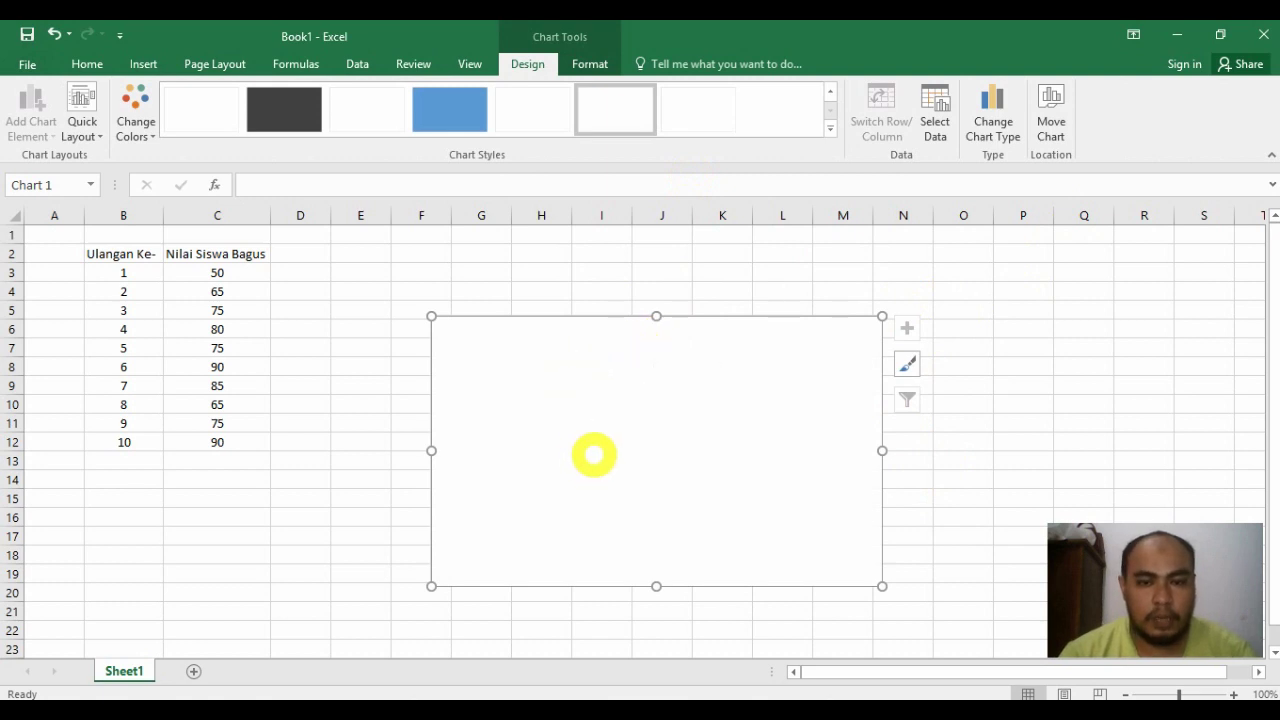
right_click(594, 427)
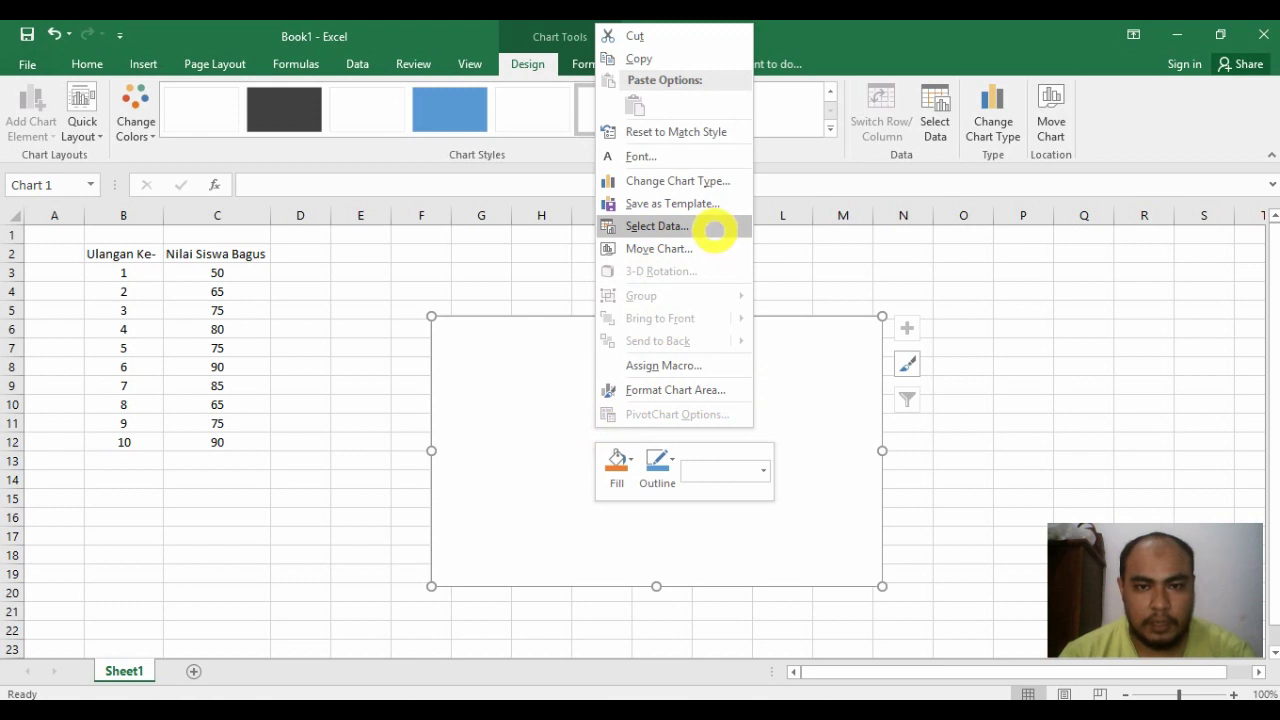
Add a chart series named 'Nilai Siswa Bagus' with values from C3:C12.
click(714, 230)
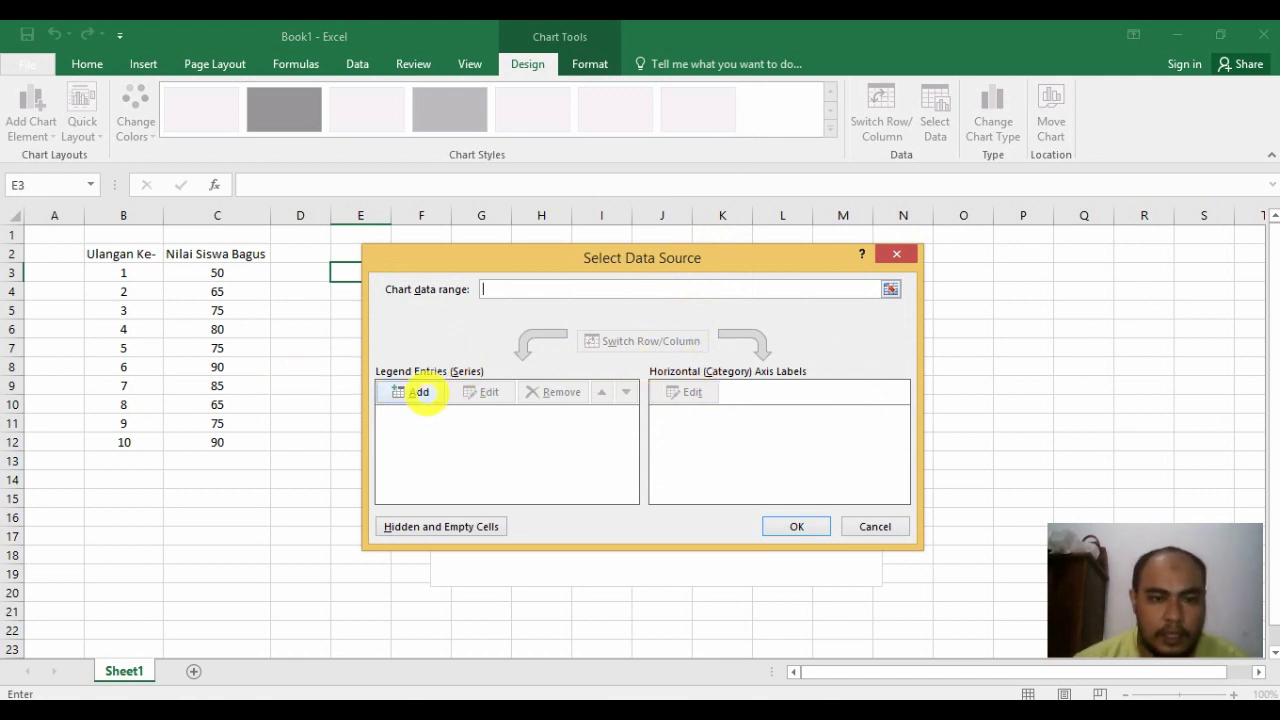
click(418, 392)
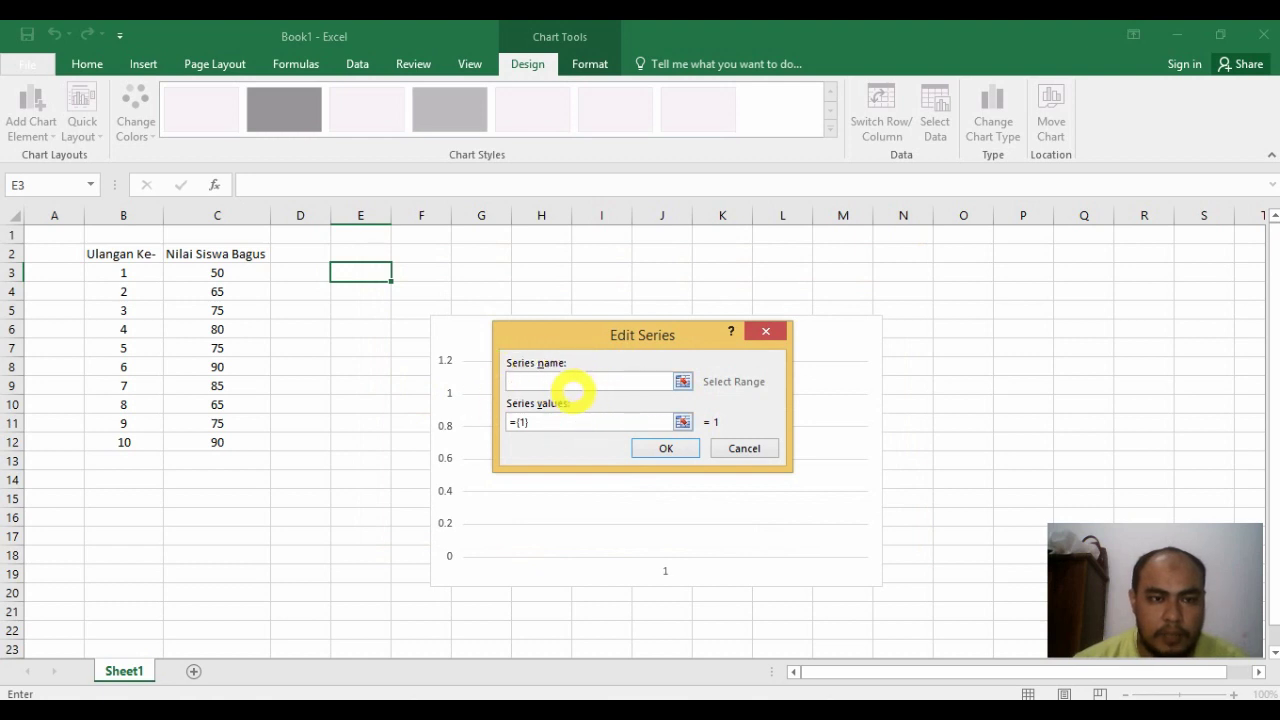
click(577, 379)
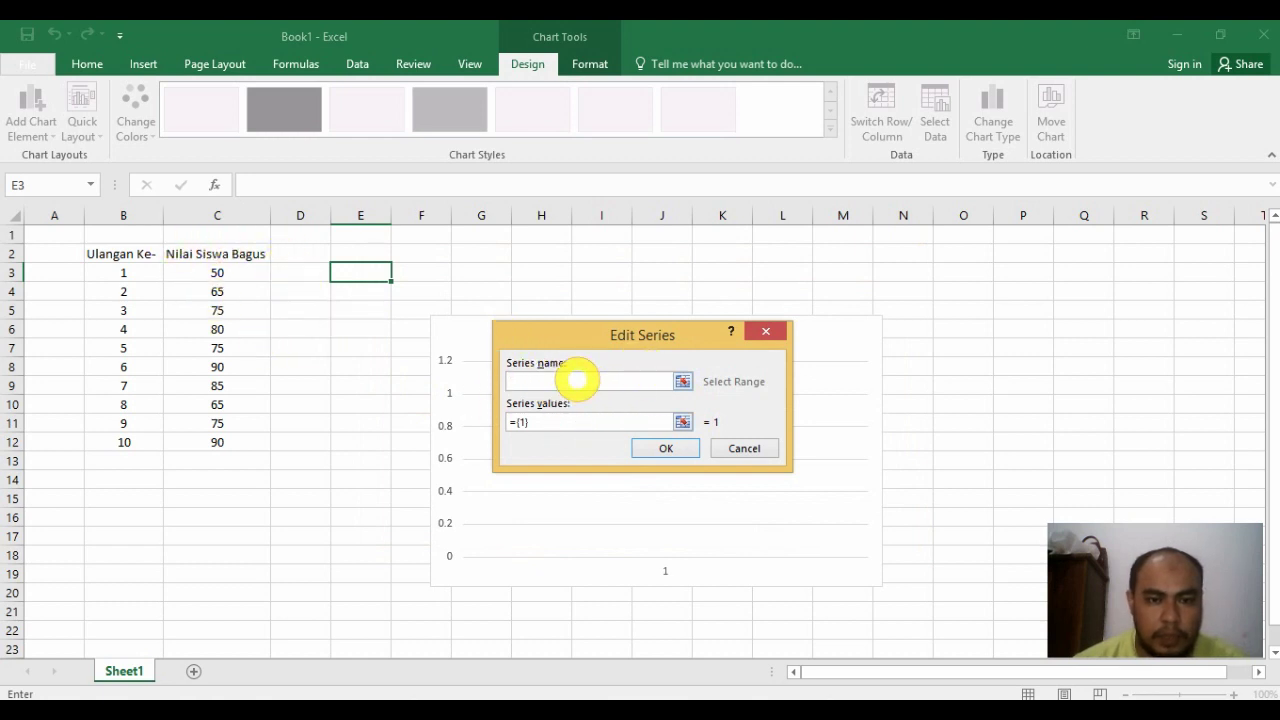
text(Nila)
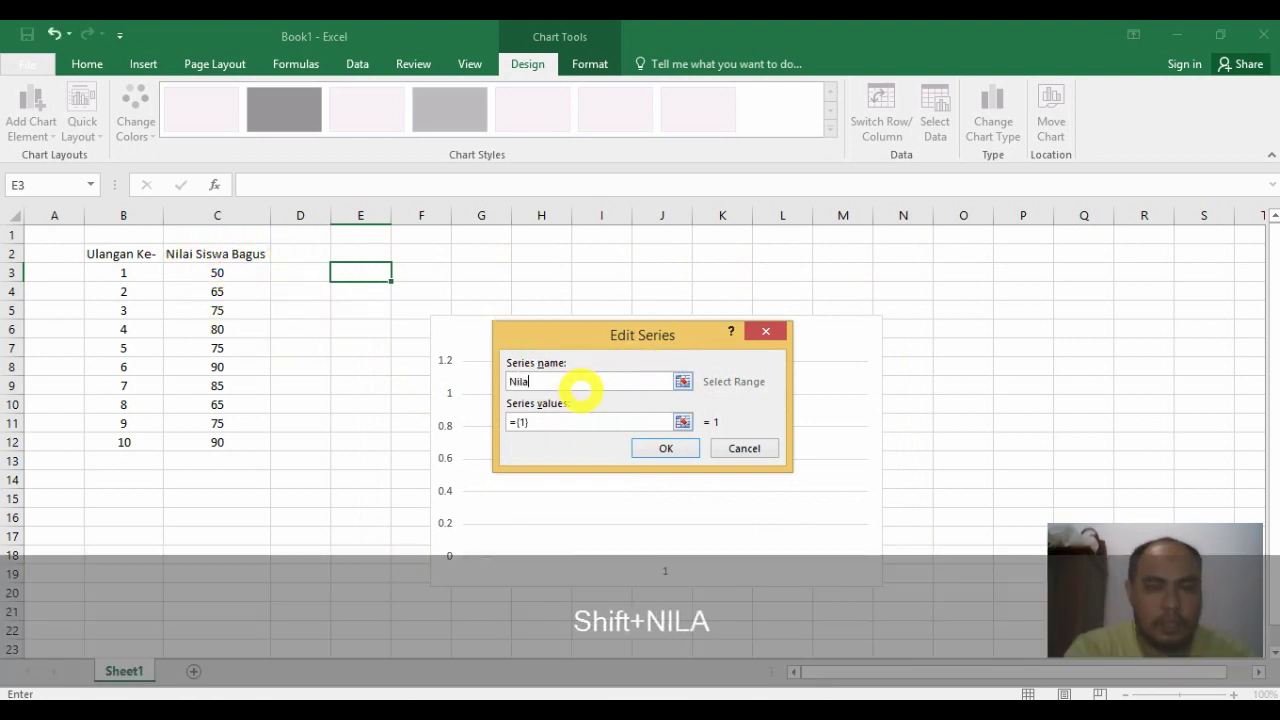
text(i Si)
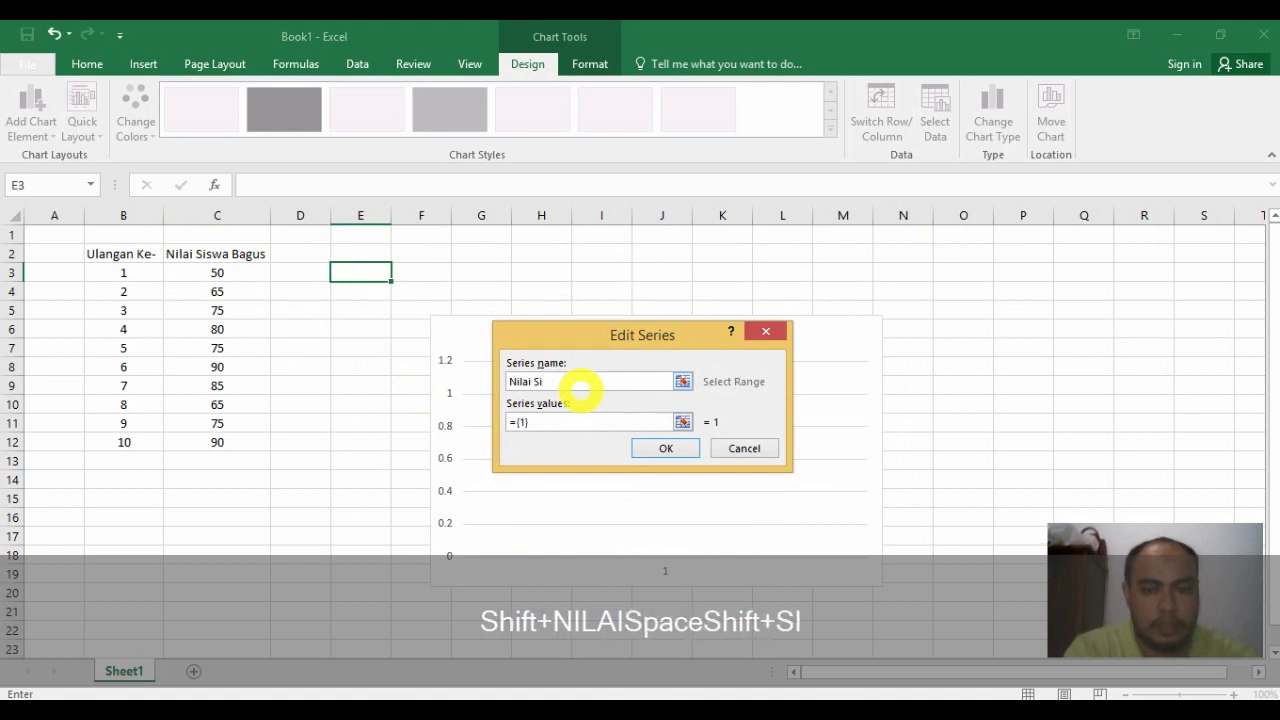
key(BackSpace)
text(iswa)
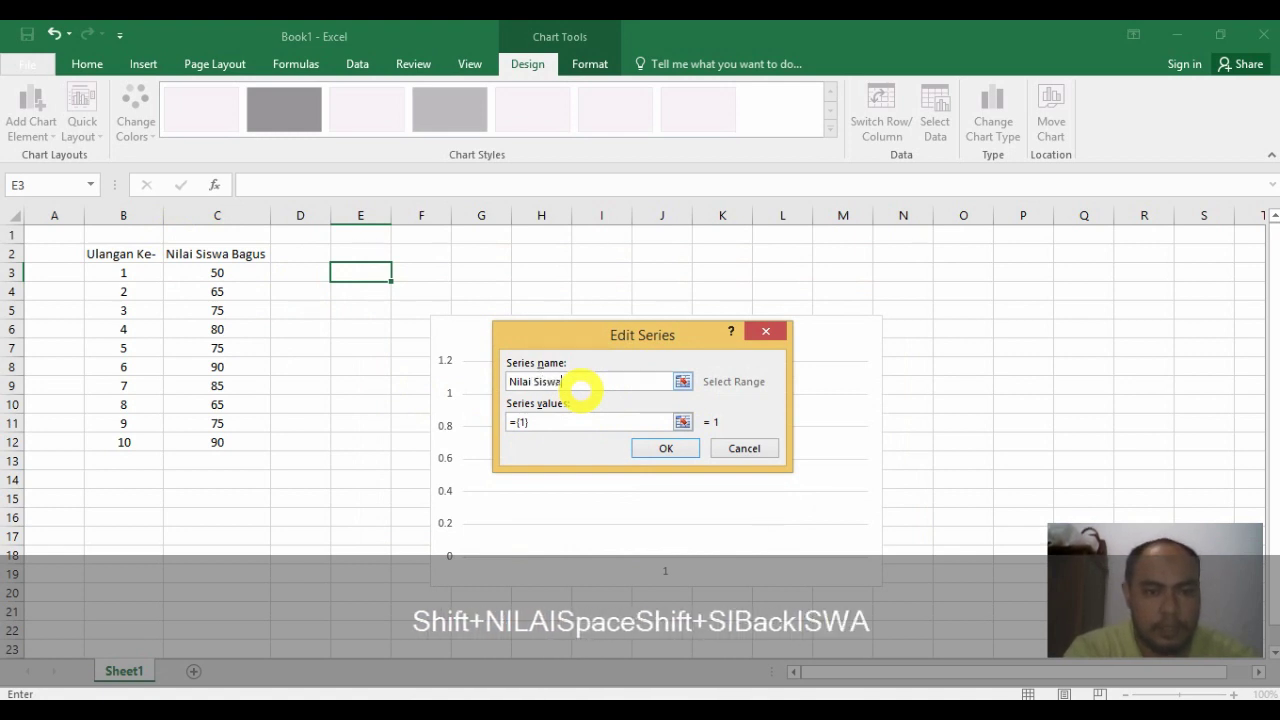
text( Bagus)
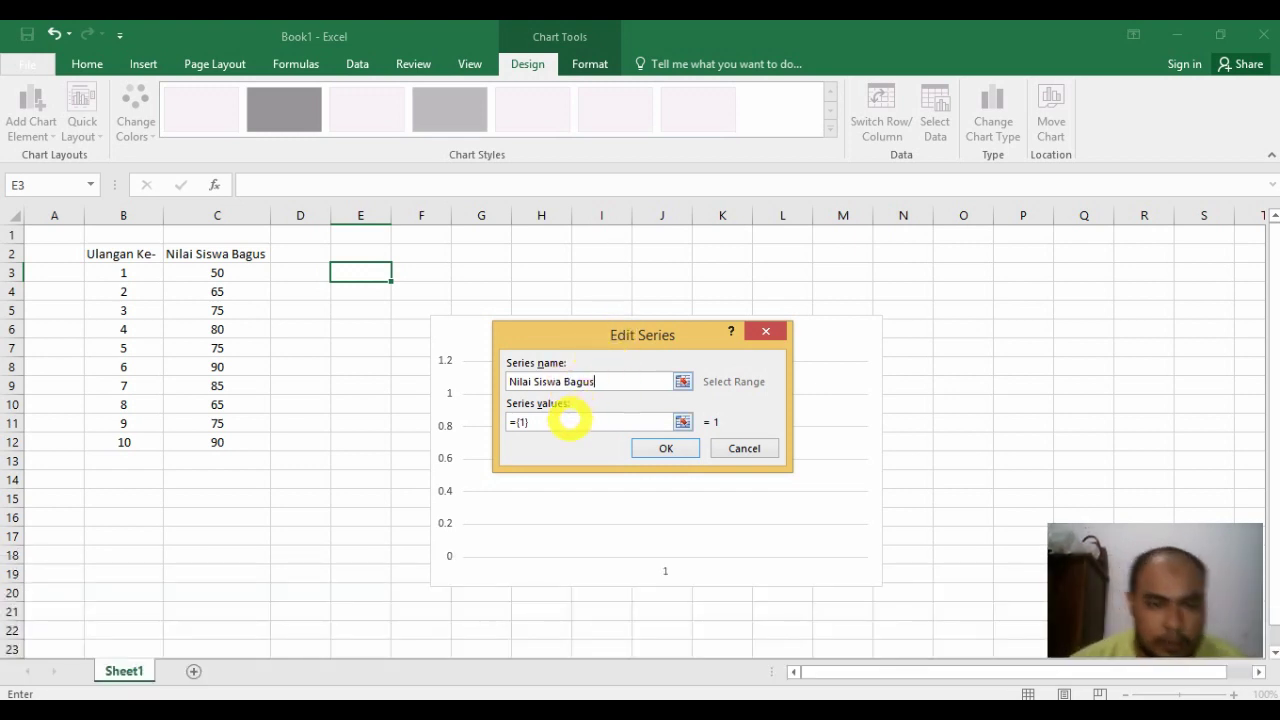
drag(562, 422, 466, 423)
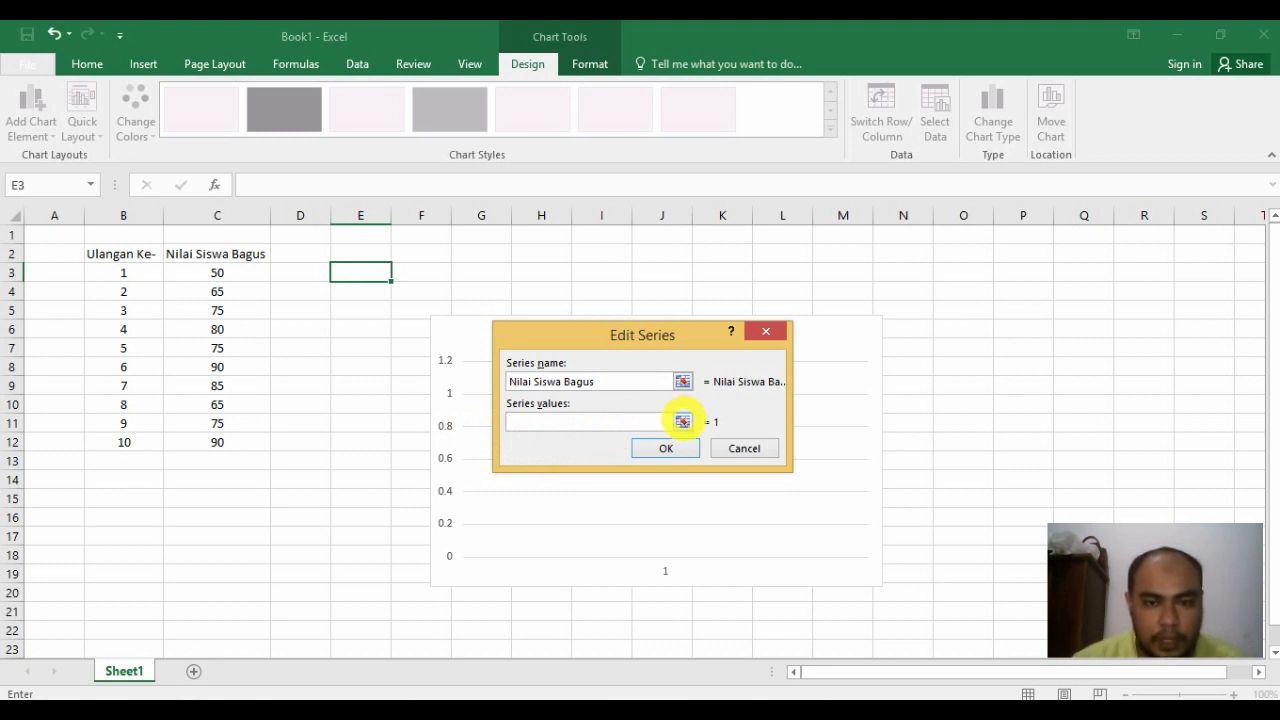
click(682, 421)
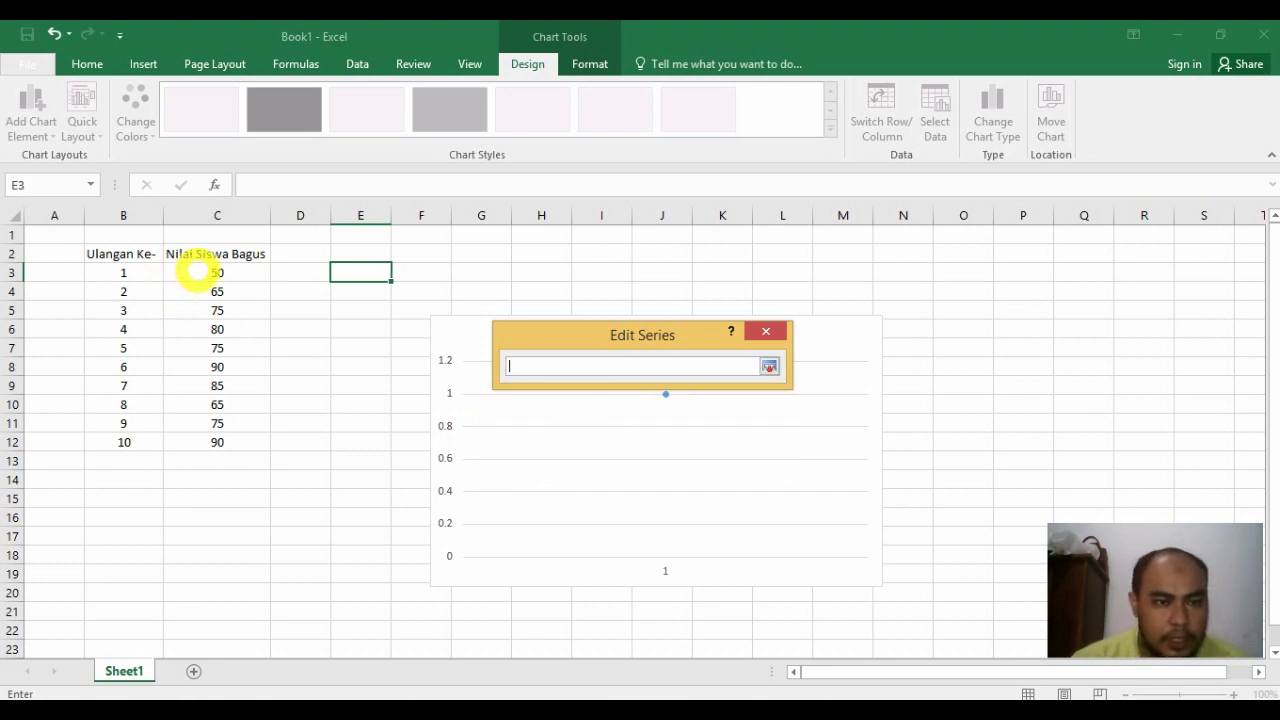
mouse_move(197, 271)
mouse_down()
mouse_move(193, 452)
mouse_move(194, 434)
mouse_up()
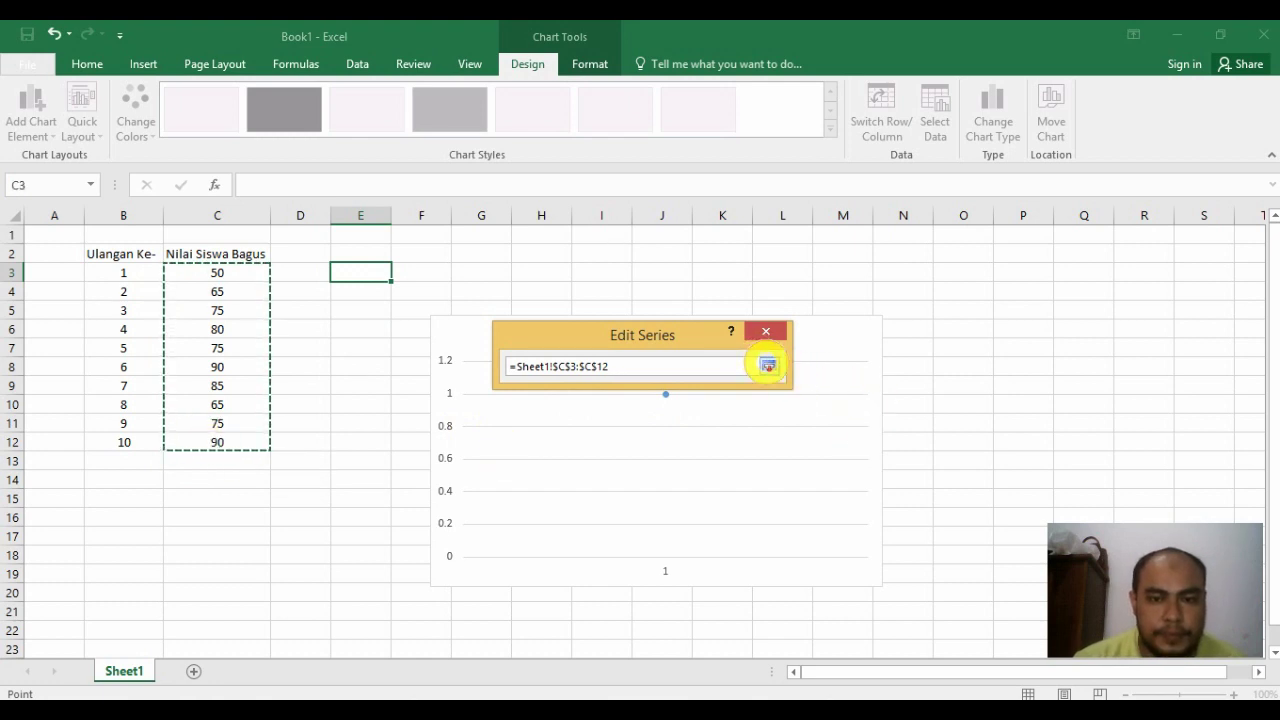
click(767, 365)
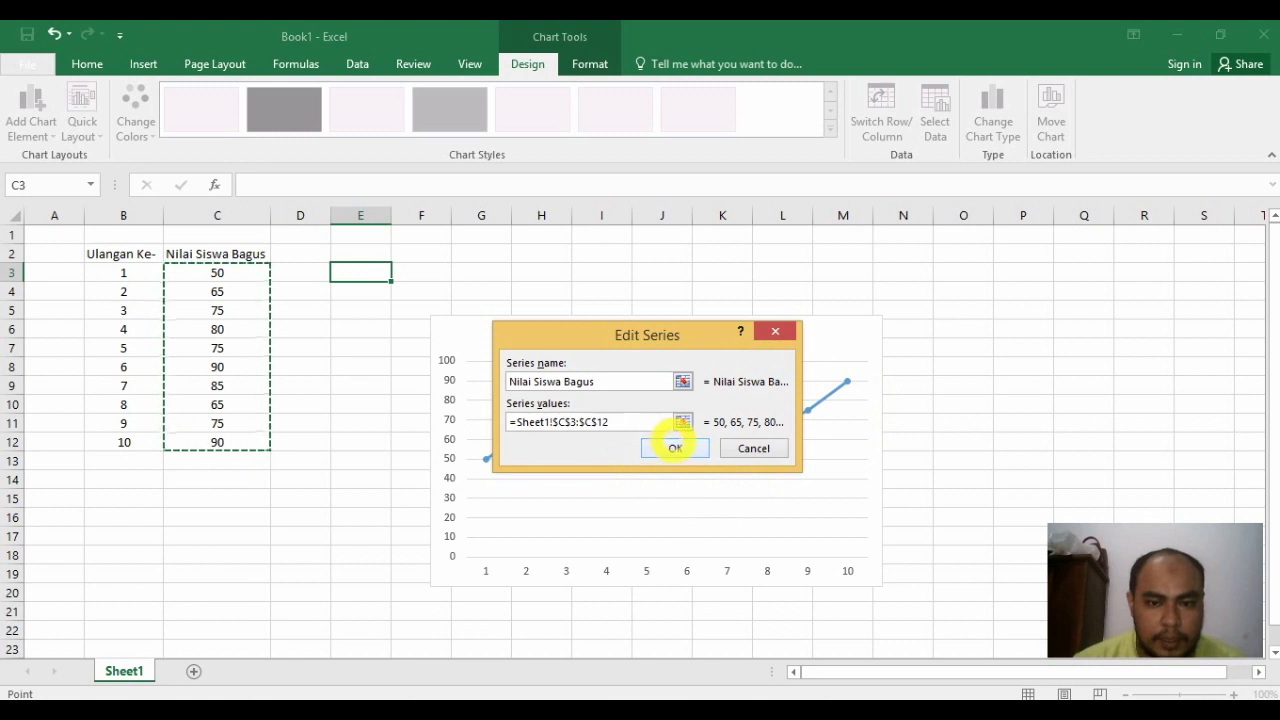
click(675, 448)
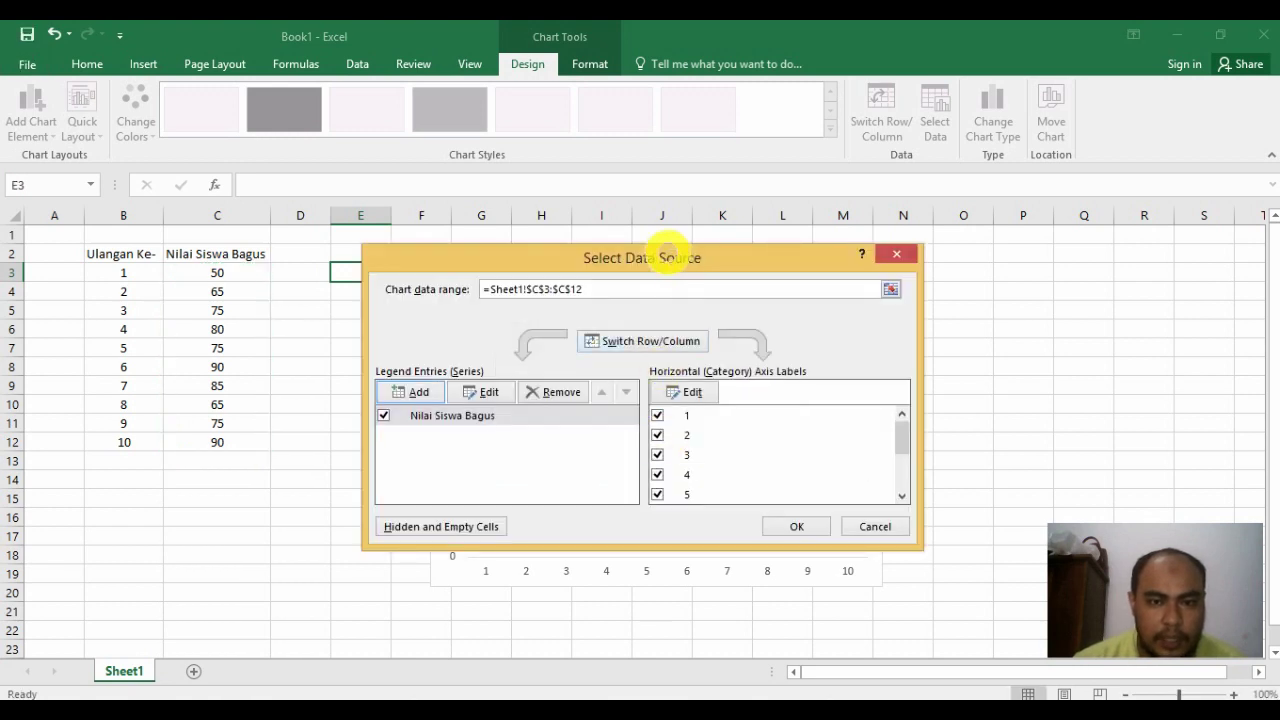
Apply the data source so the chart shows the Nilai Siswa Bagus score line.
click(800, 527)
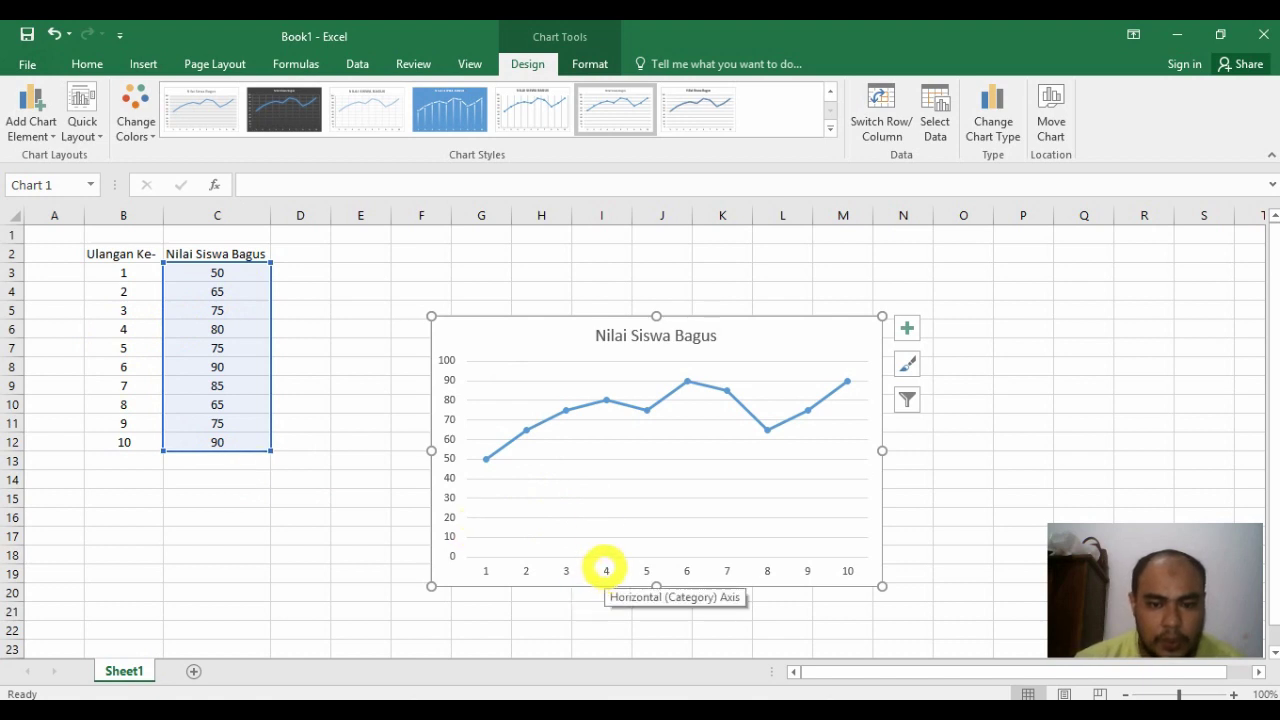
right_click(592, 449)
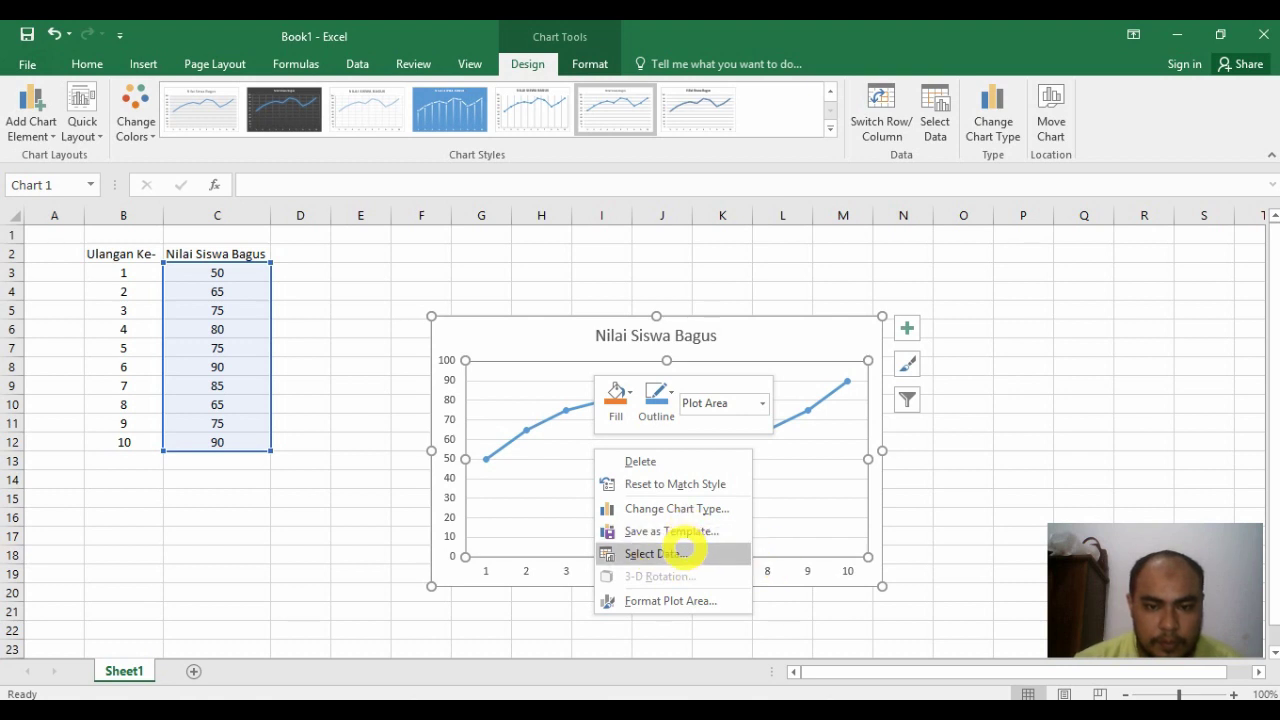
Set the chart's horizontal axis labels to B3:B12, showing attempts 1 to 10.
click(683, 549)
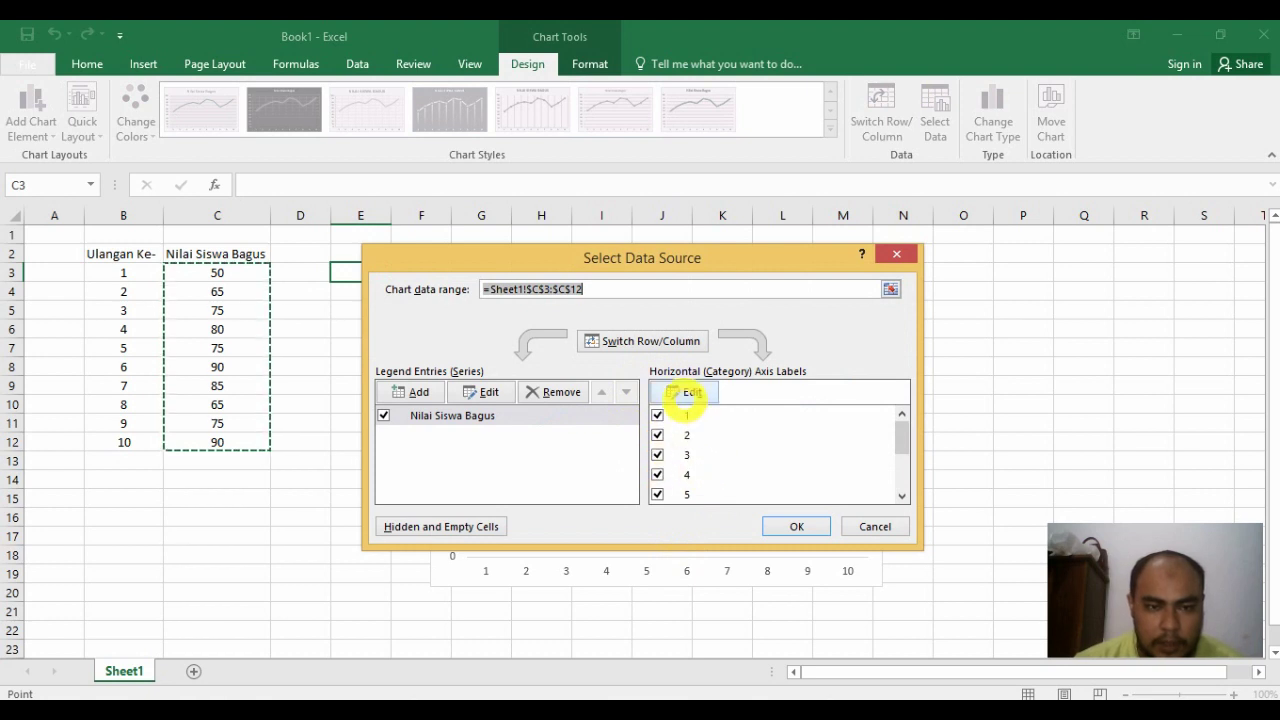
click(689, 393)
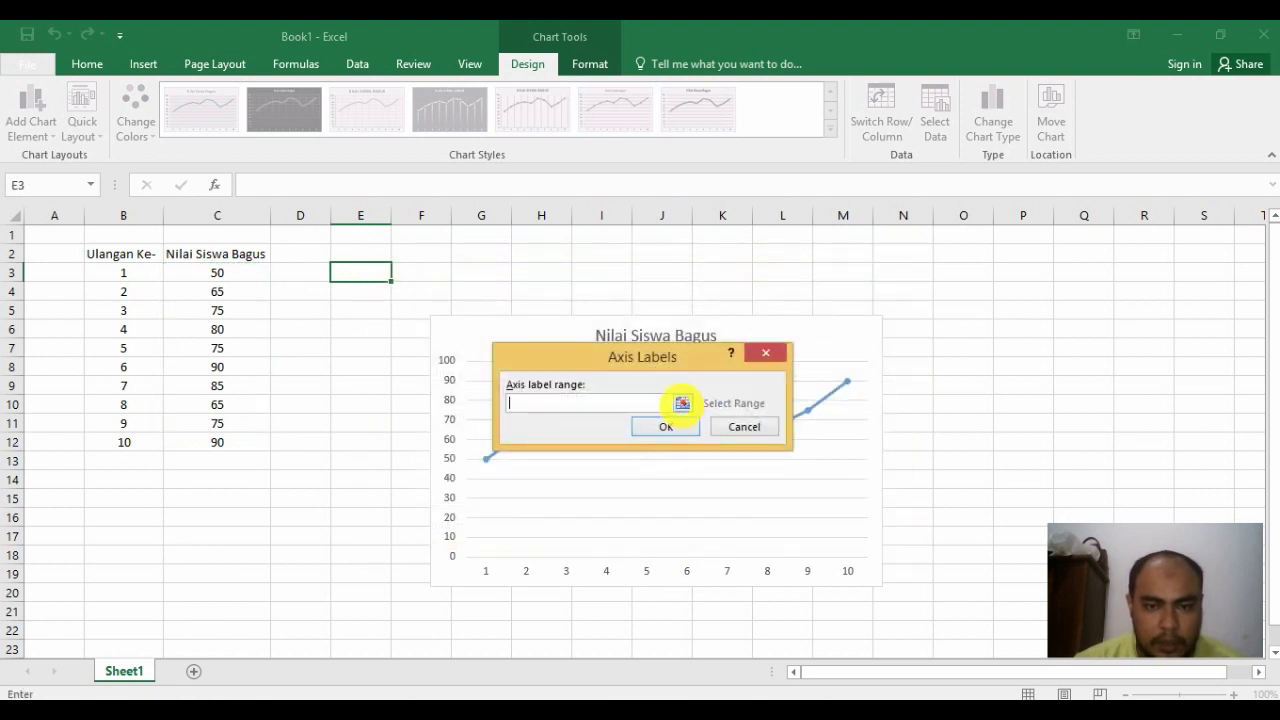
click(681, 401)
click(123, 272)
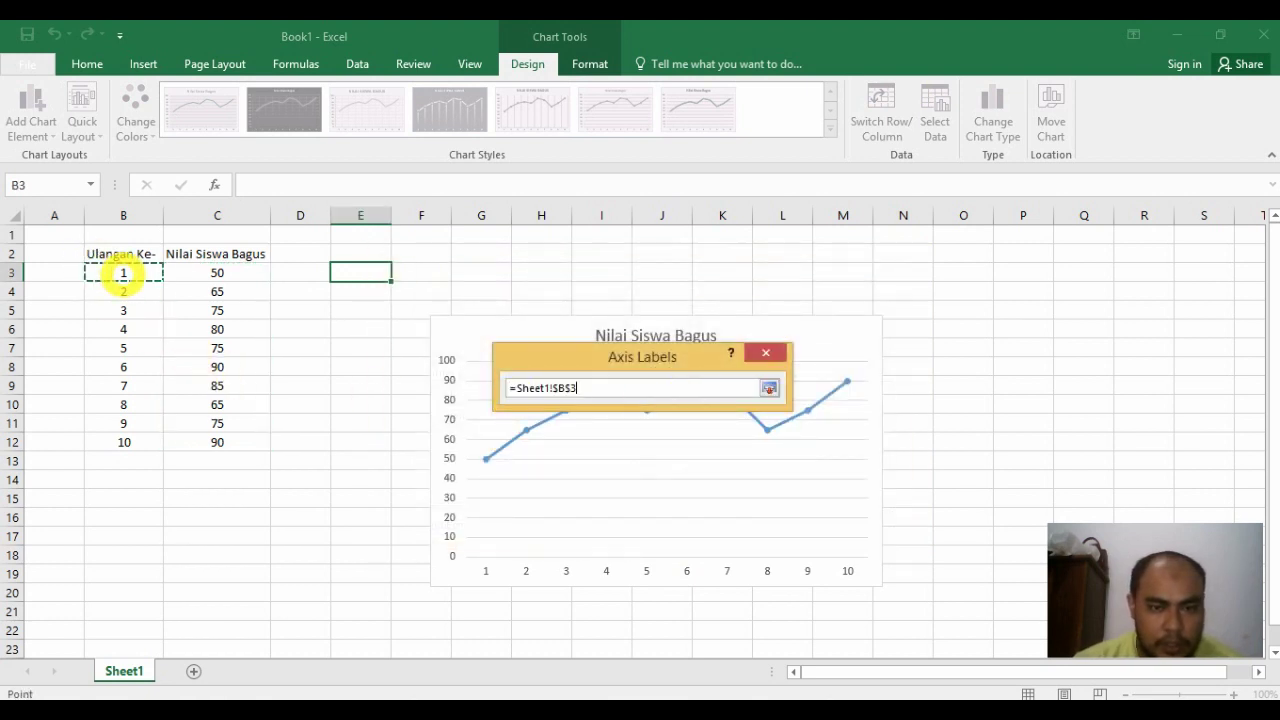
drag(123, 272, 118, 450)
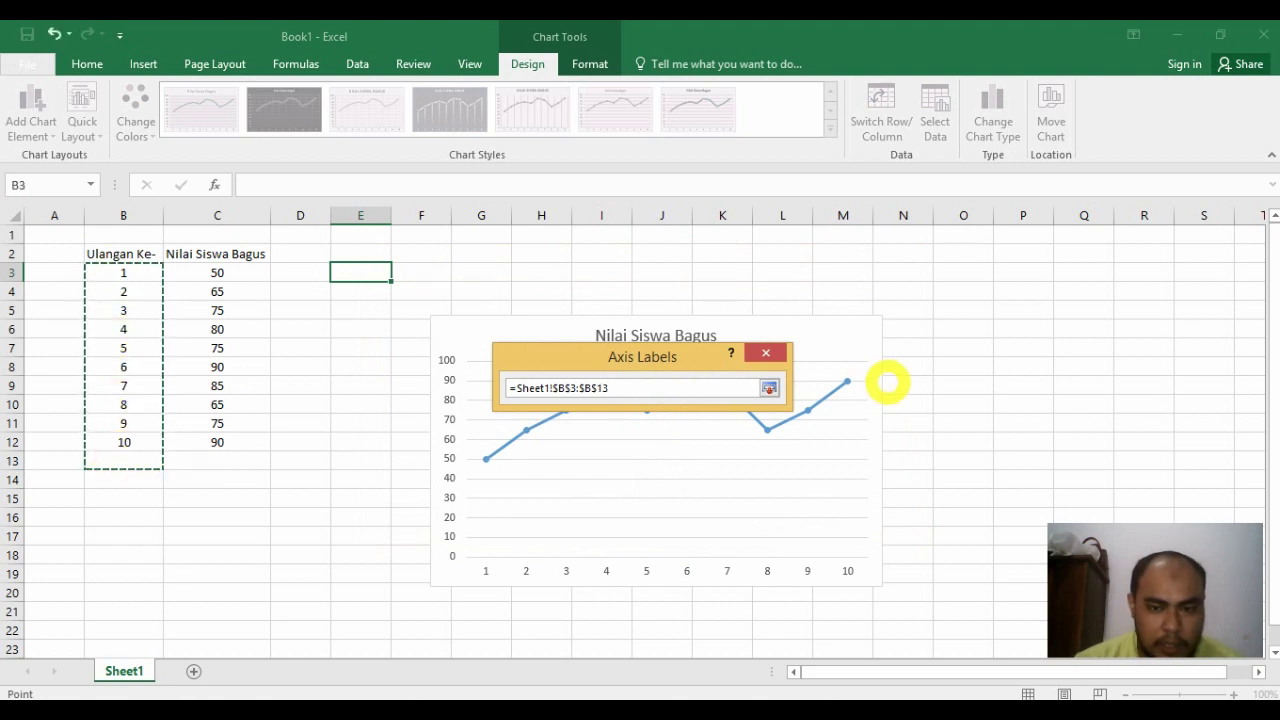
click(768, 386)
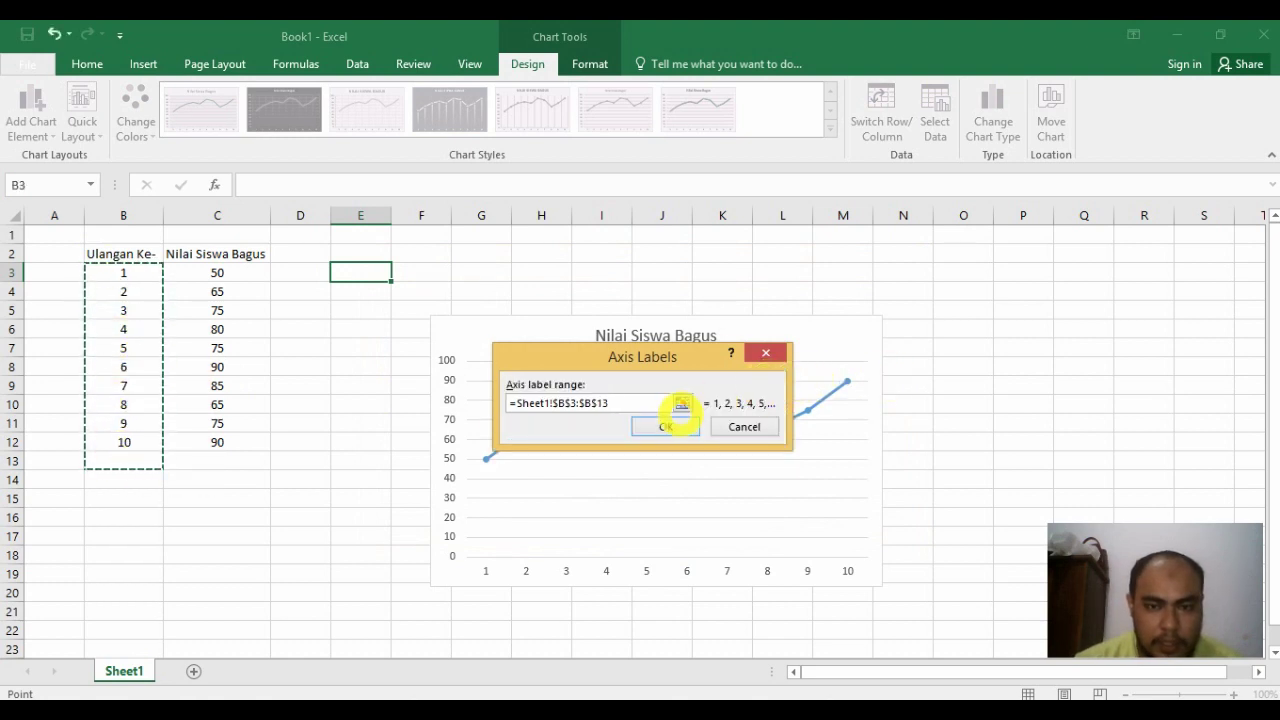
click(670, 424)
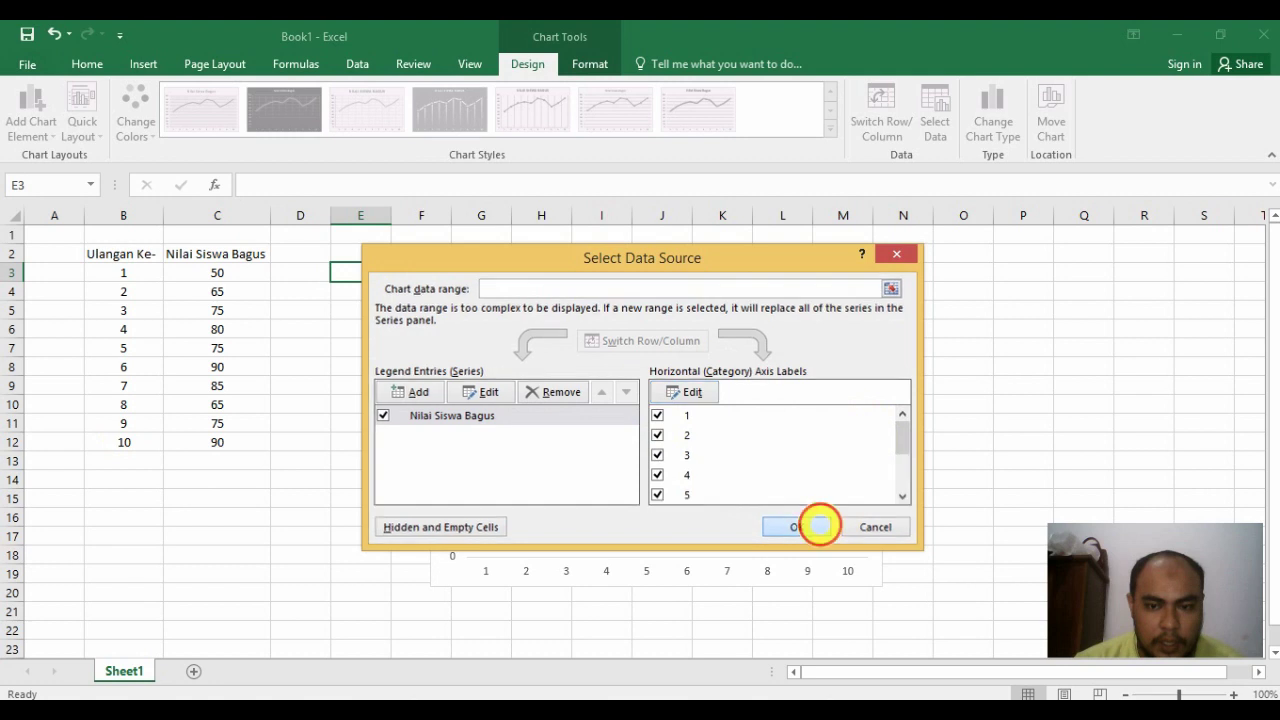
click(818, 525)
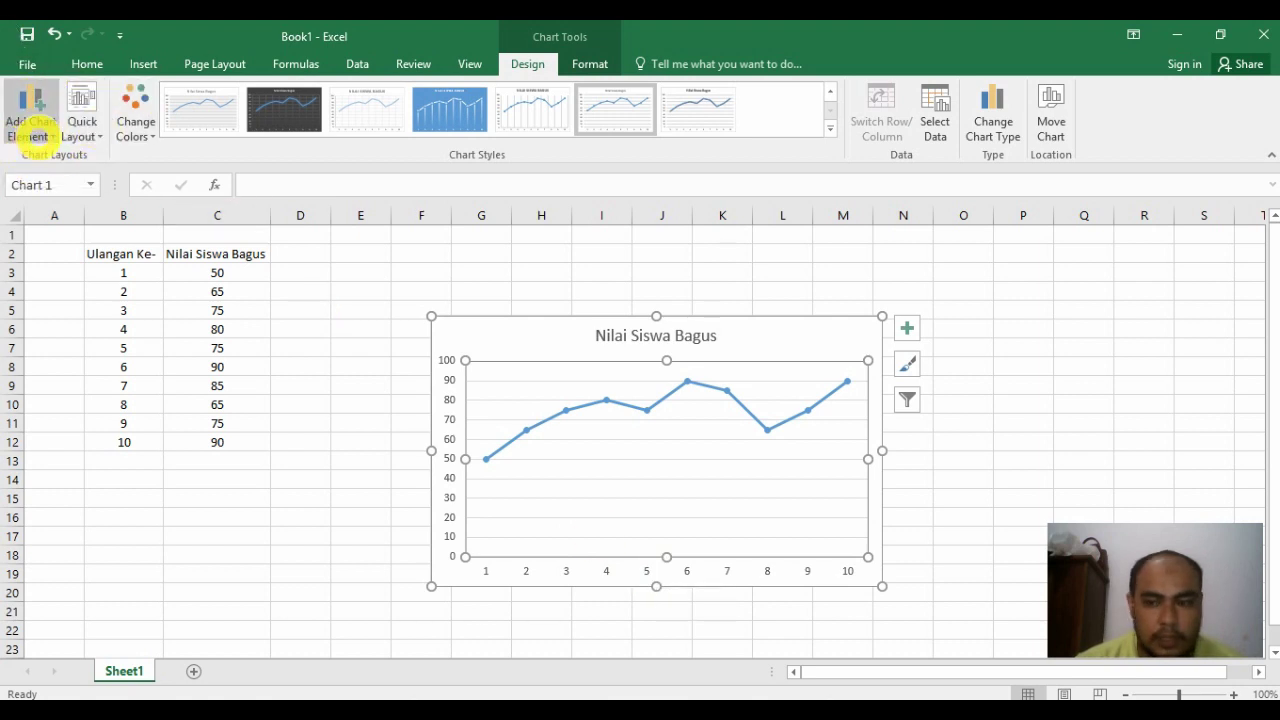
Add a primary horizontal axis title reading 'Ulangan Ke-'.
click(45, 125)
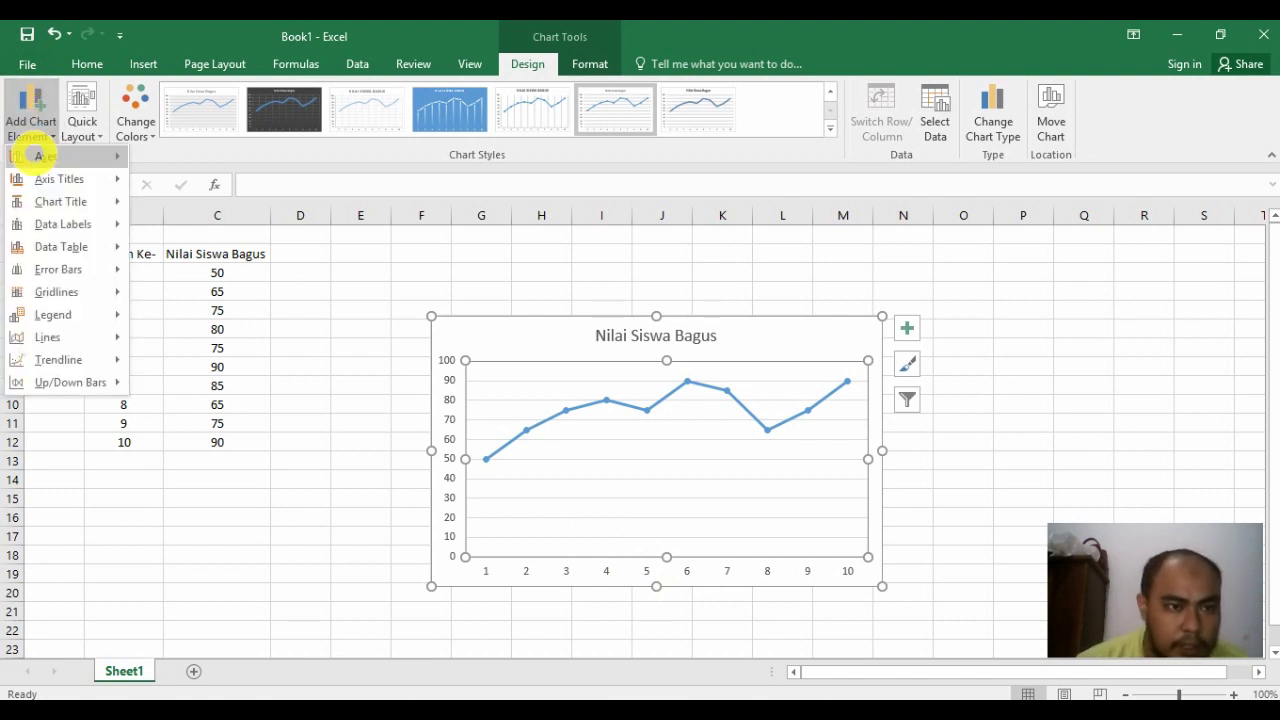
mouse_move(55, 178)
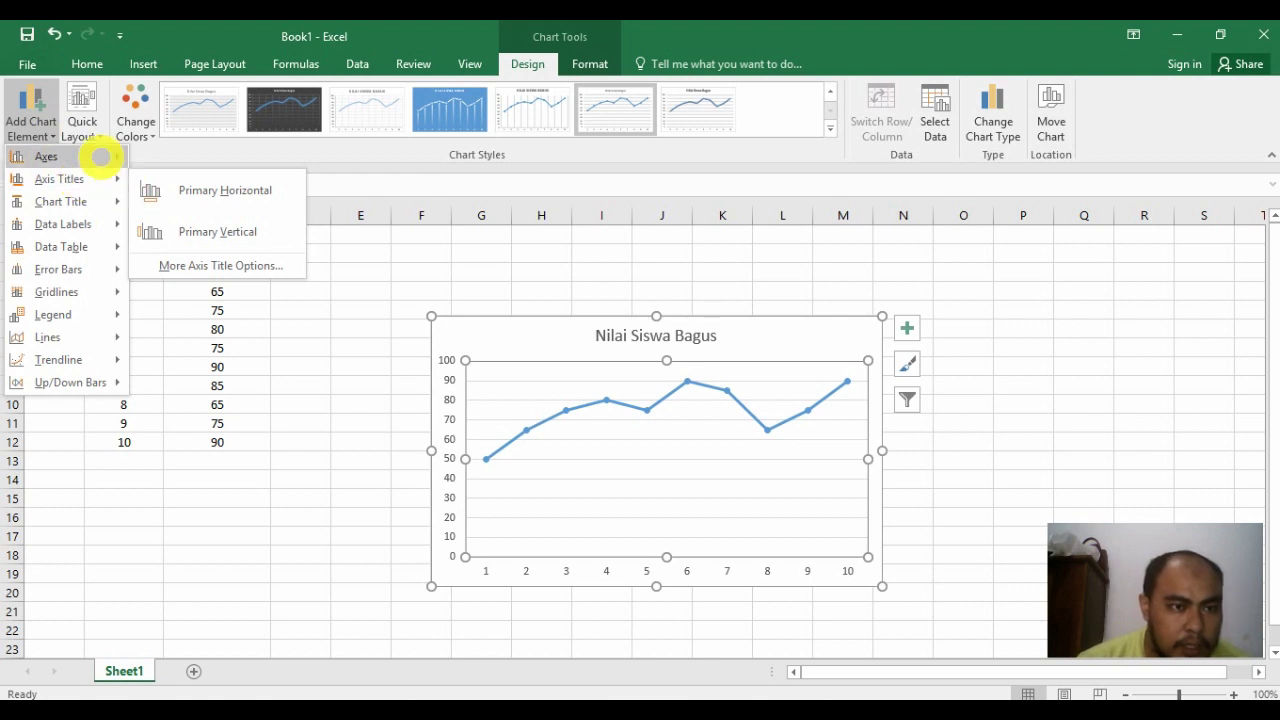
mouse_move(100, 156)
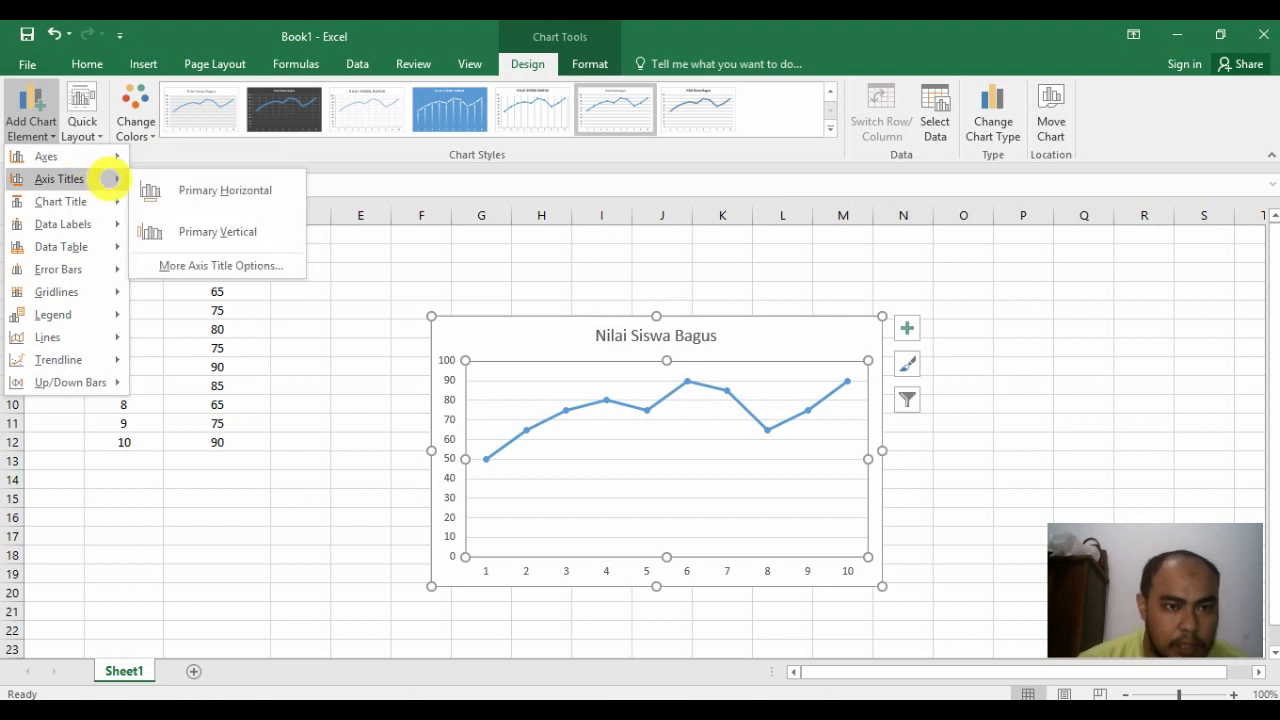
click(225, 193)
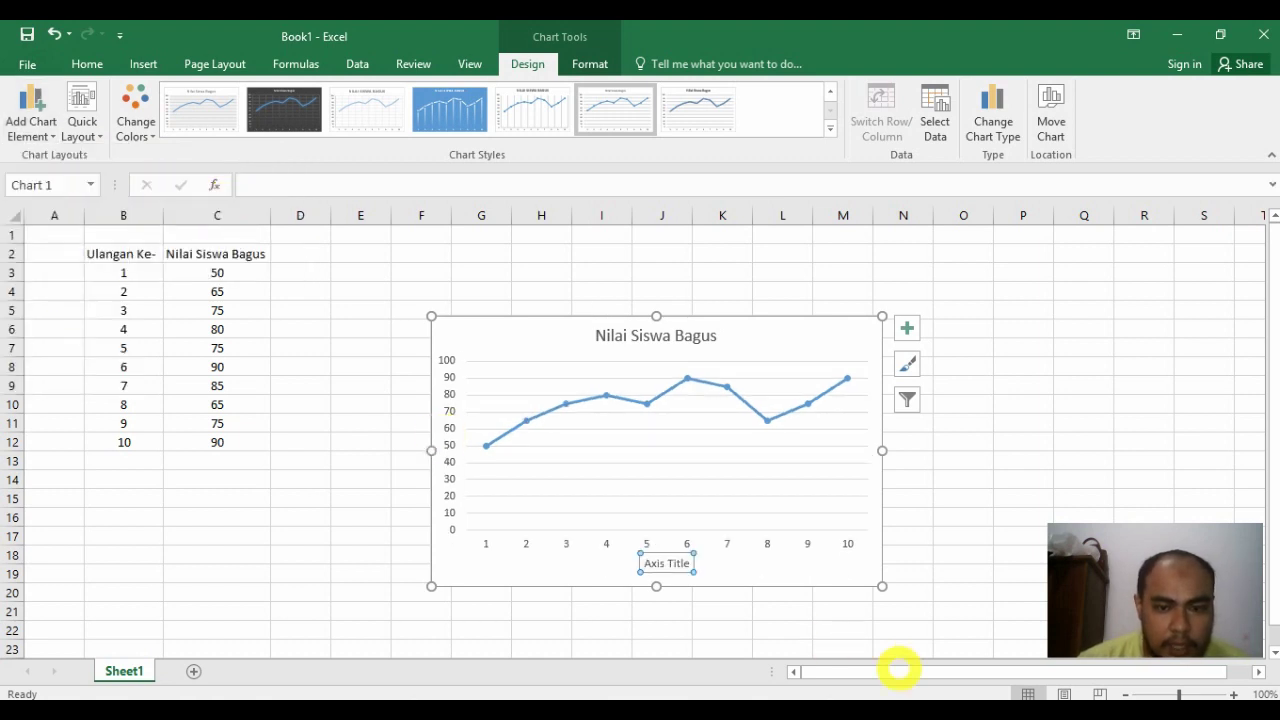
triple_click(665, 563)
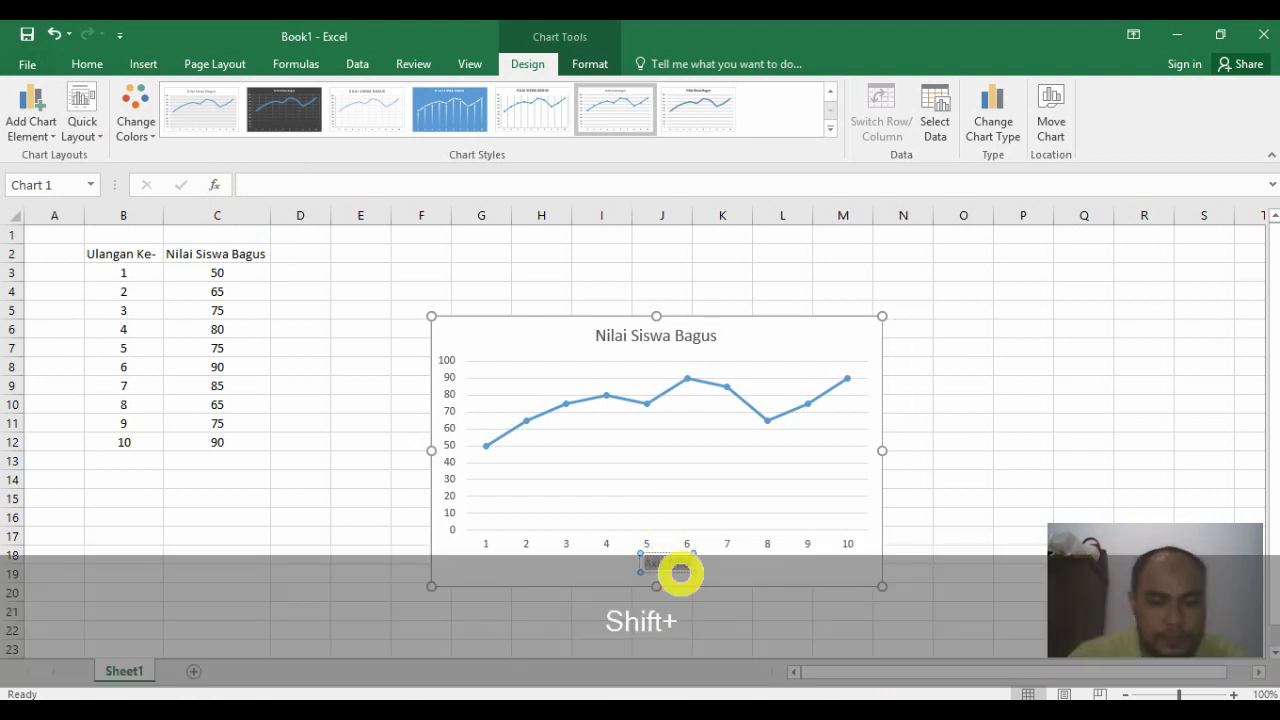
text(Ulang)
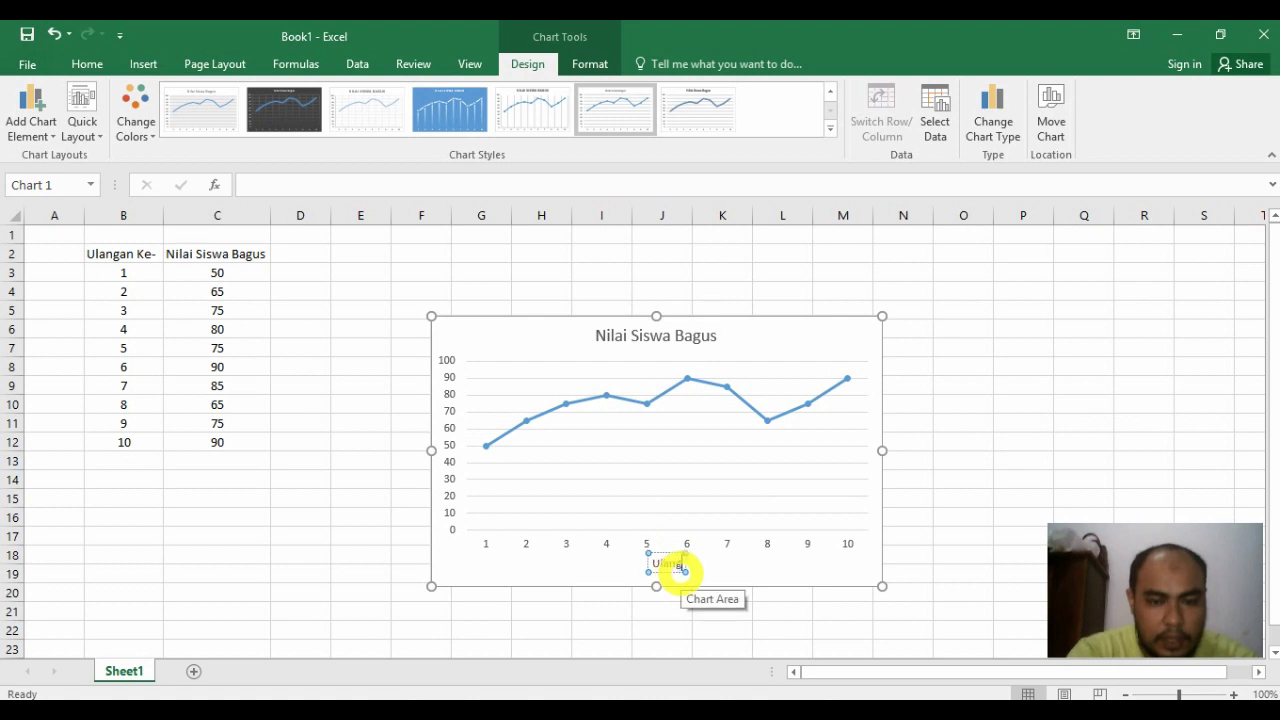
text( K)
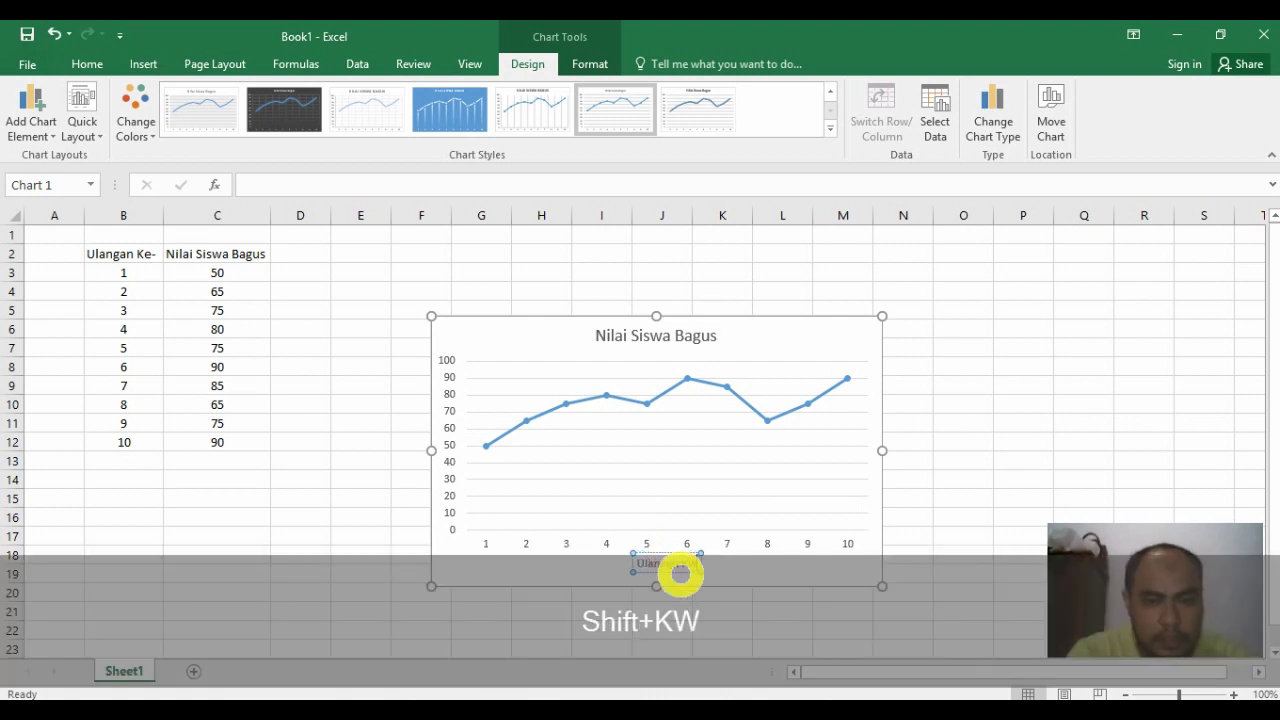
text(-)
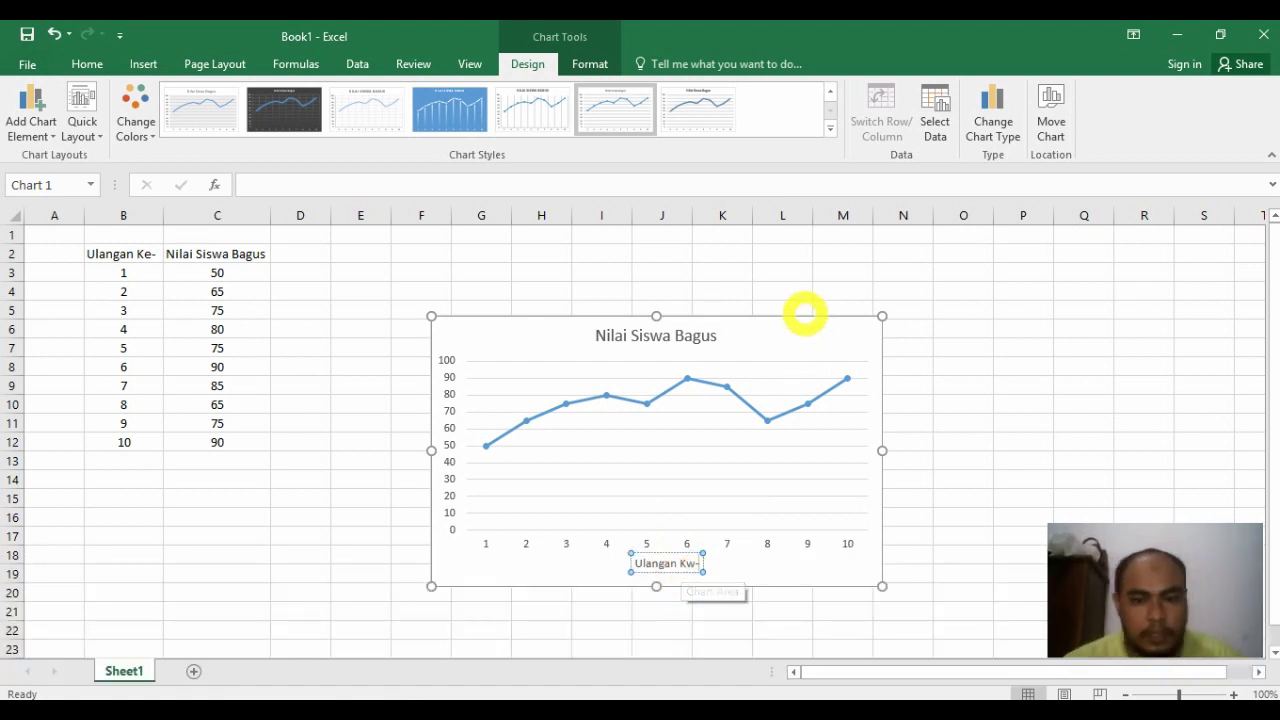
key(BackSpace)
key(BackSpace)
text(e)
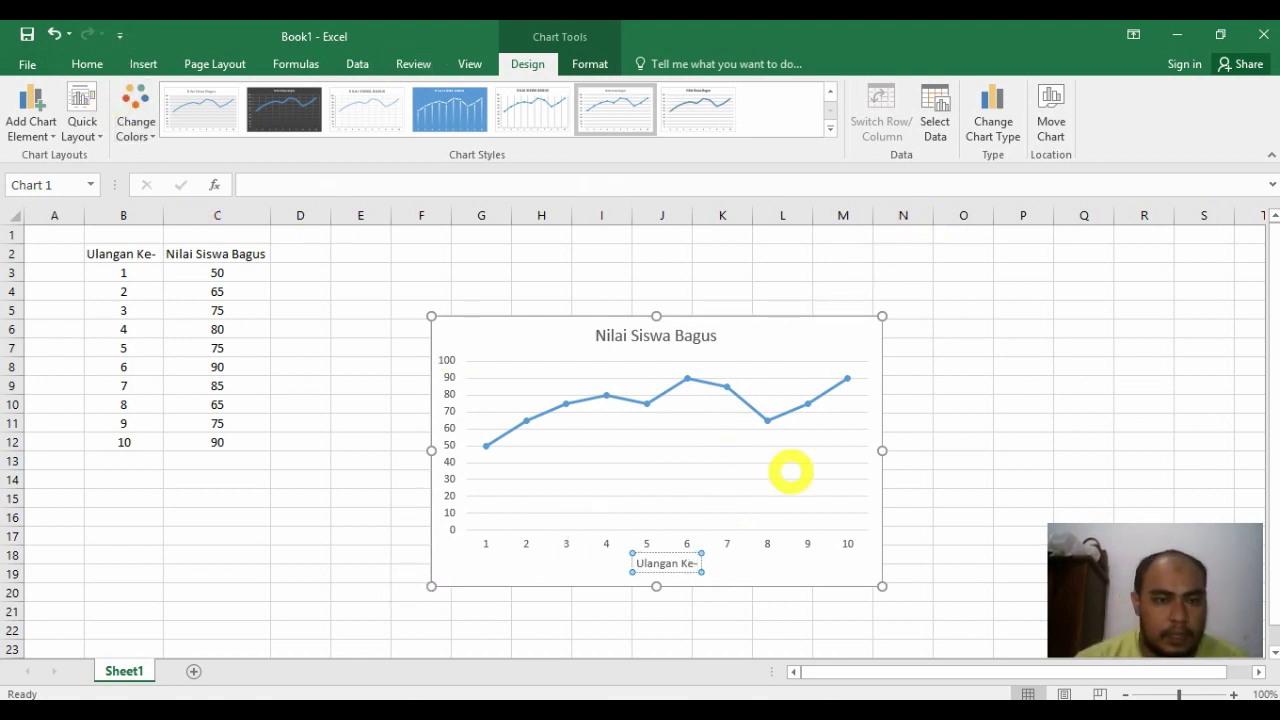
click(548, 338)
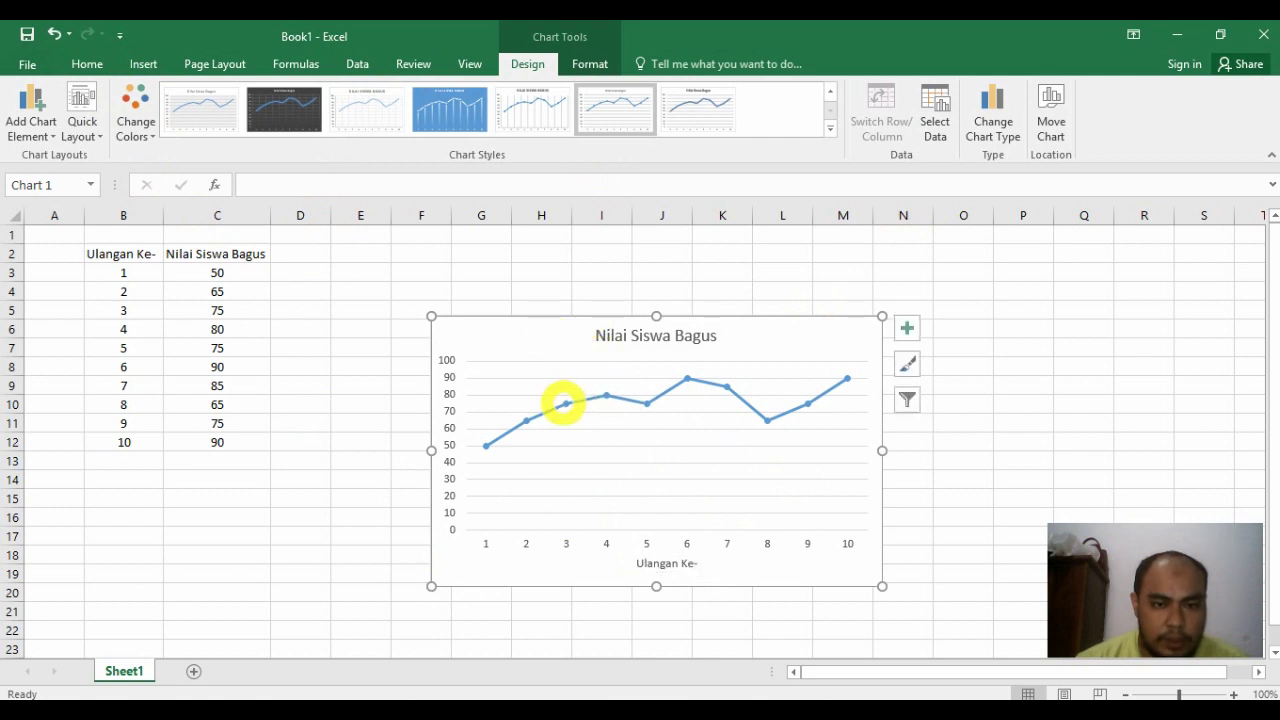
Add a primary vertical axis title reading 'Nilai'.
click(27, 108)
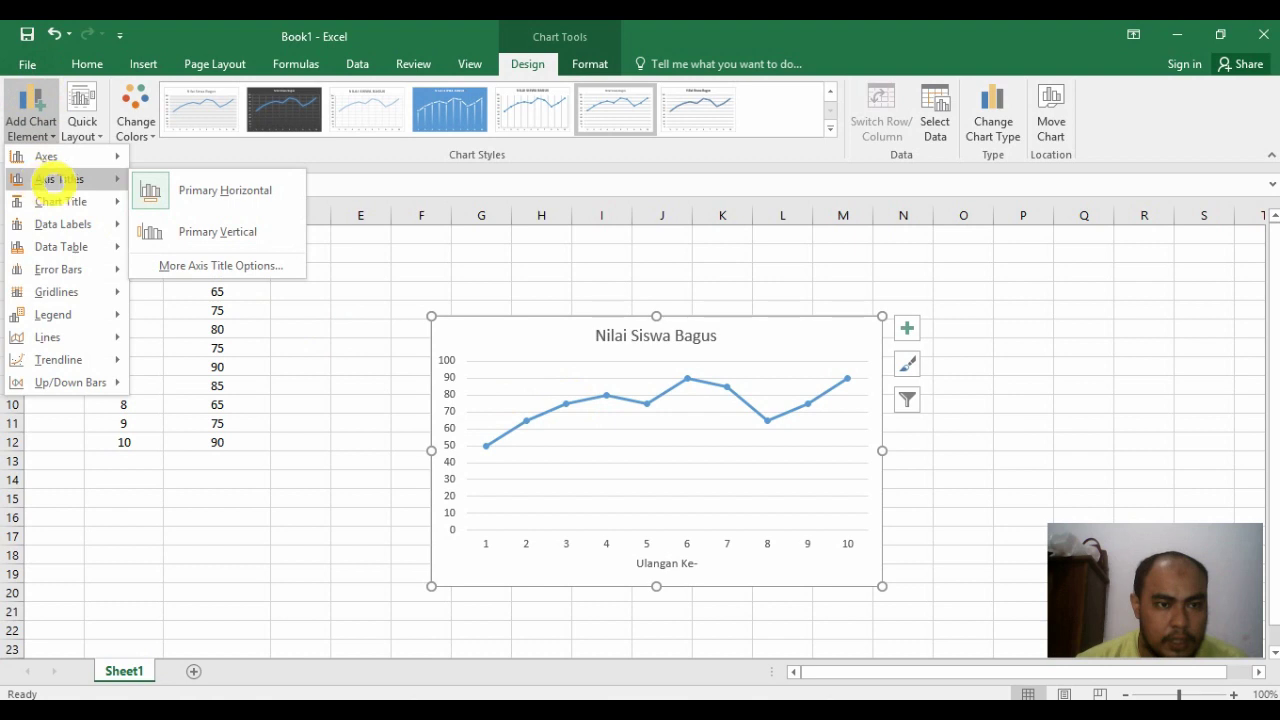
click(220, 233)
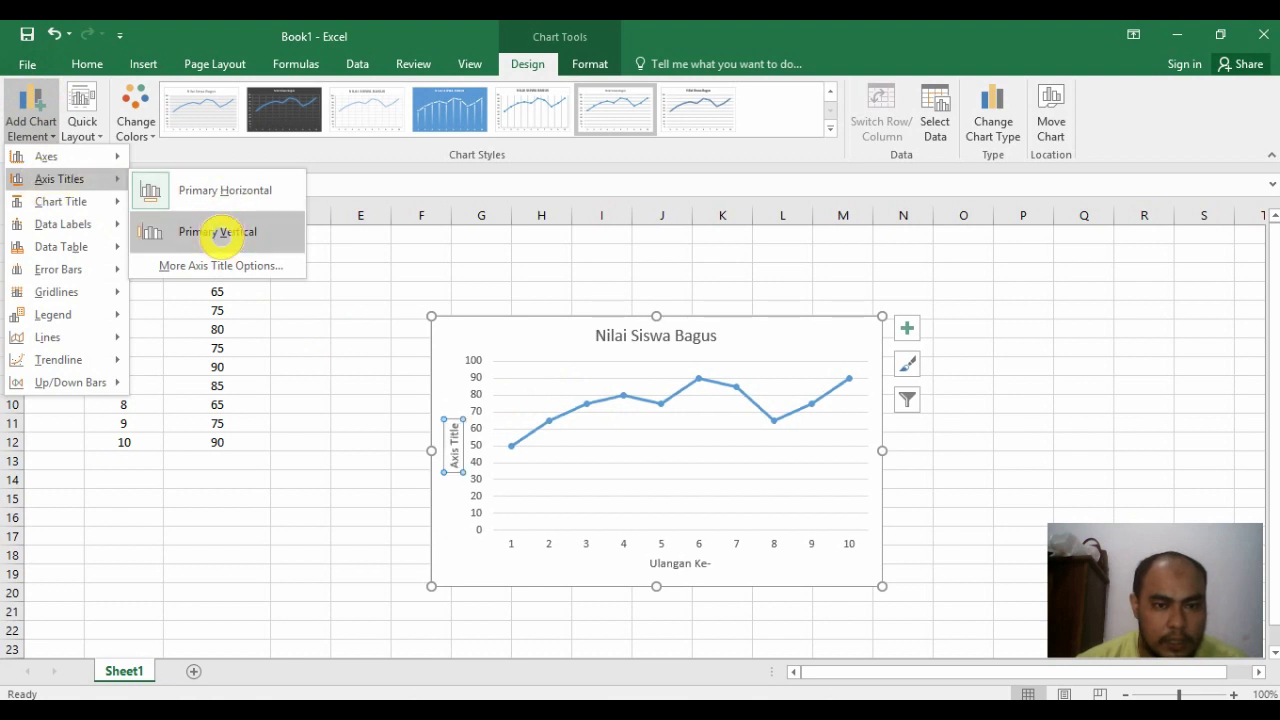
double_click(453, 457)
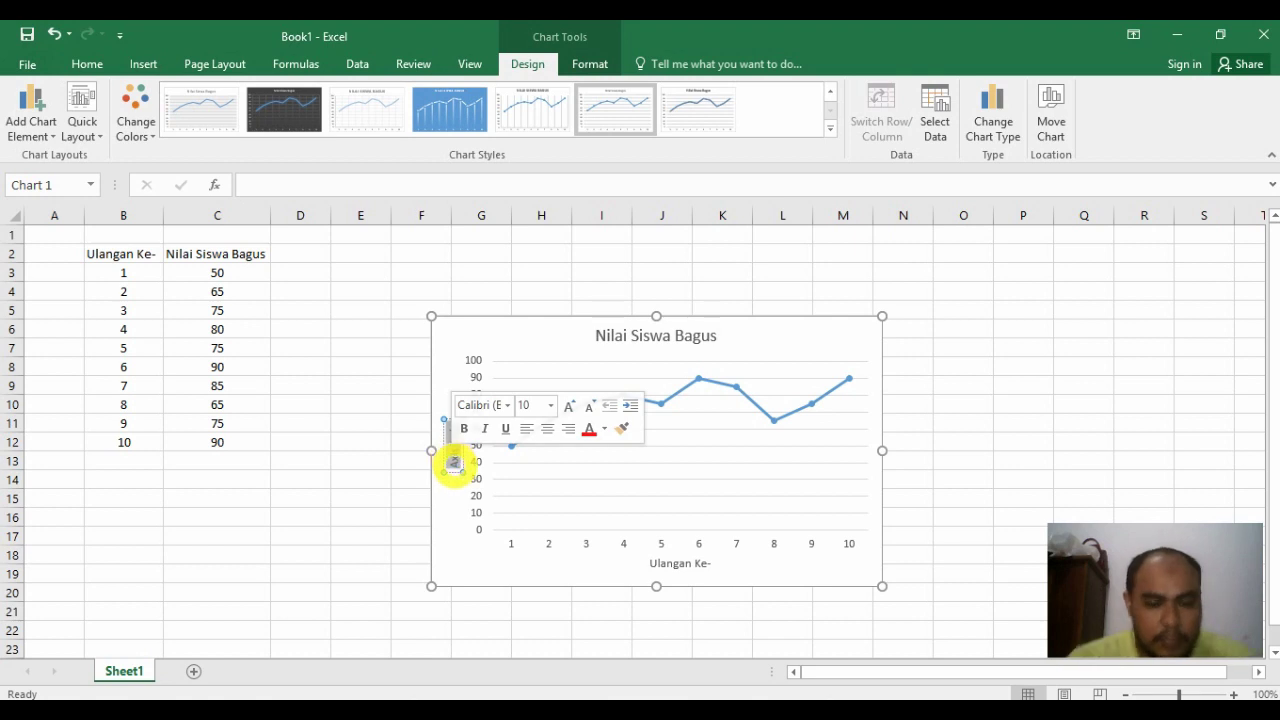
text(Nila)
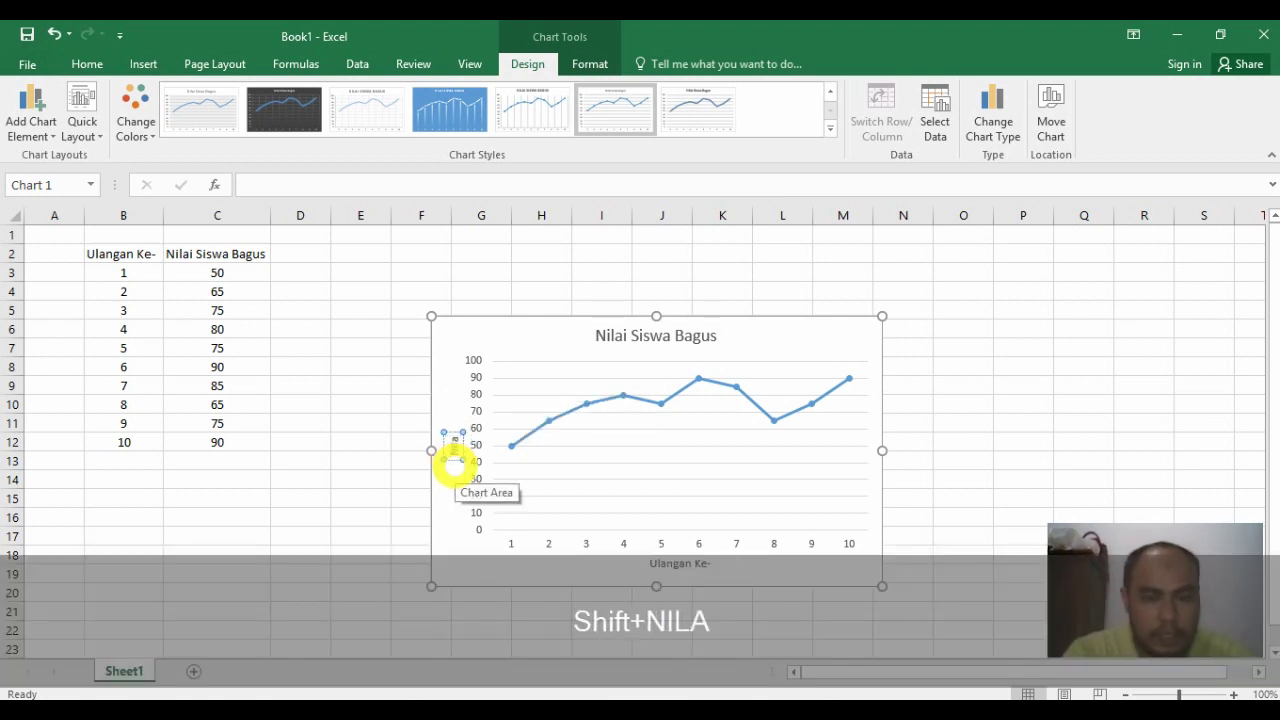
text(i)
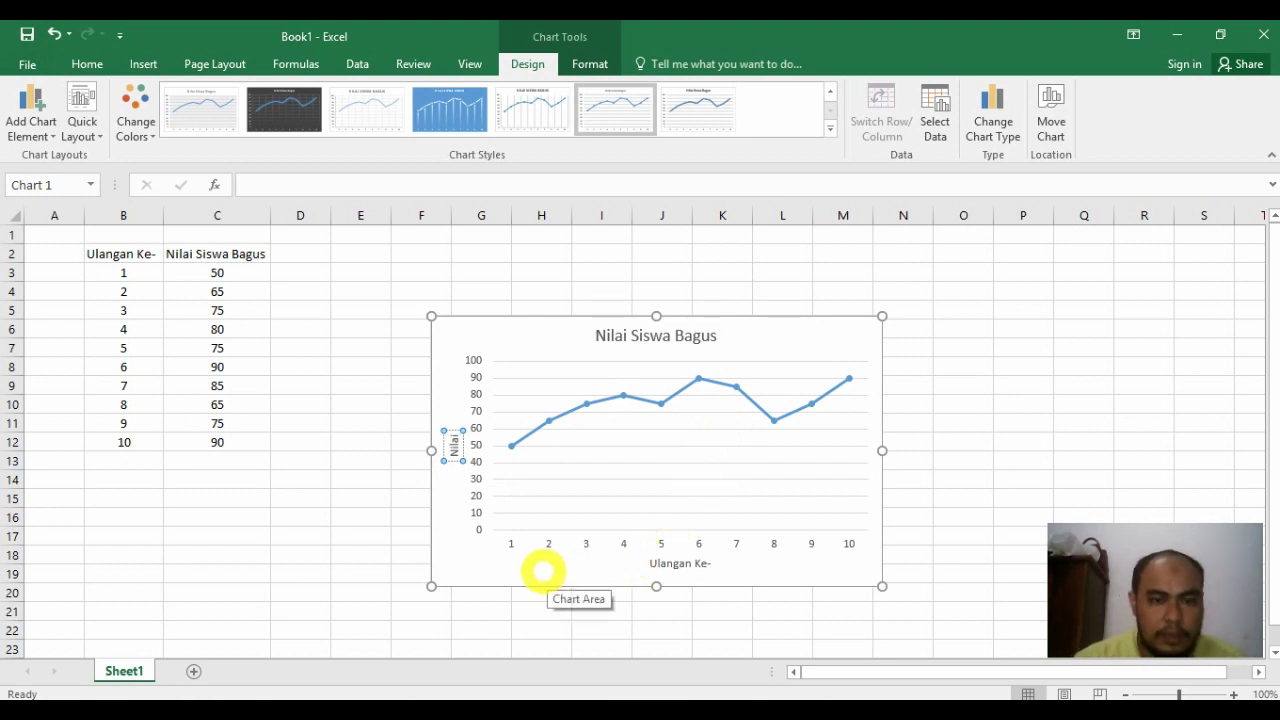
click(543, 571)
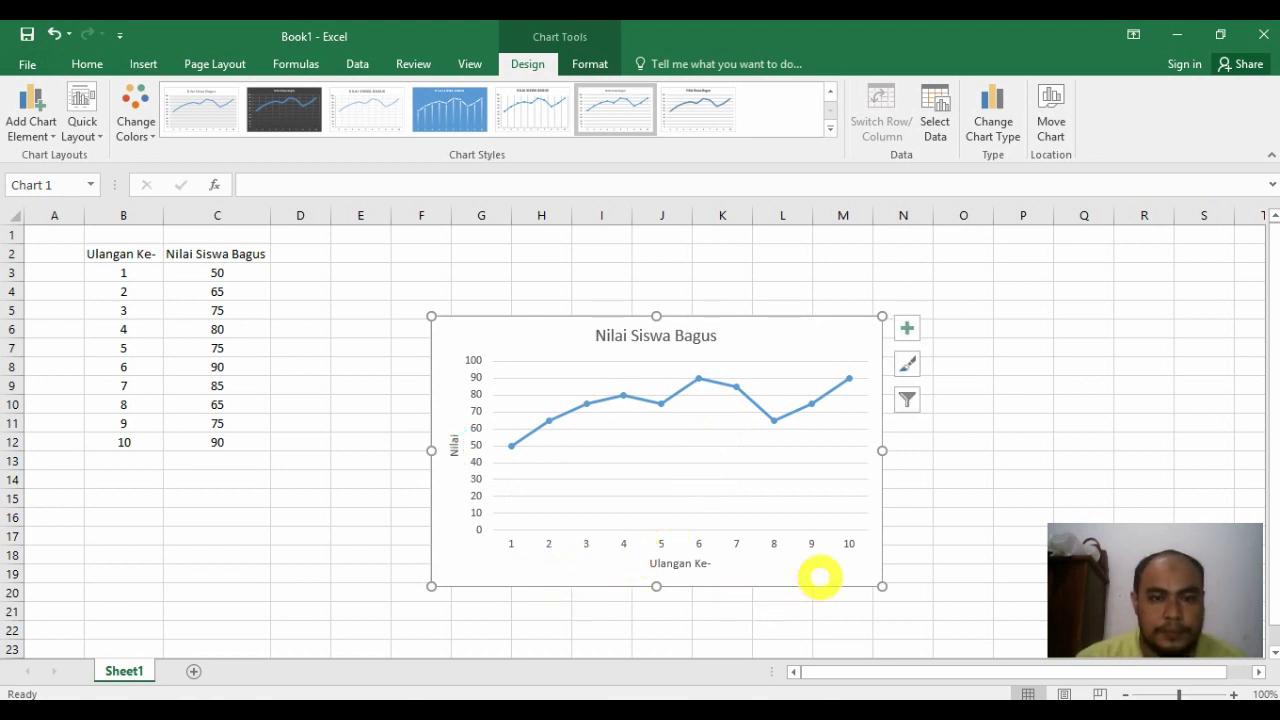